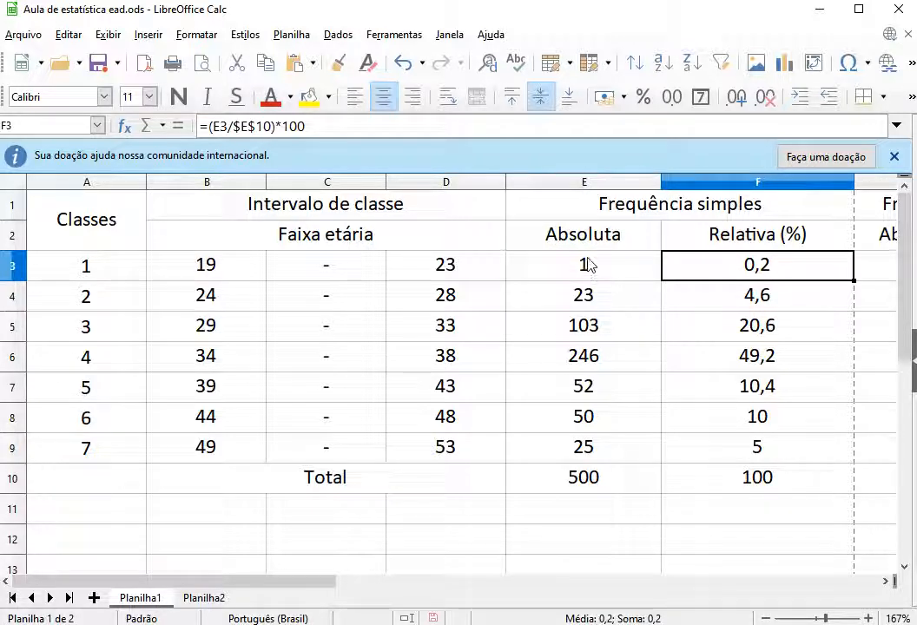
Step: Display the sheet's formulas instead of their results and clear the relative frequency formulas in F4:F10
click(108, 35)
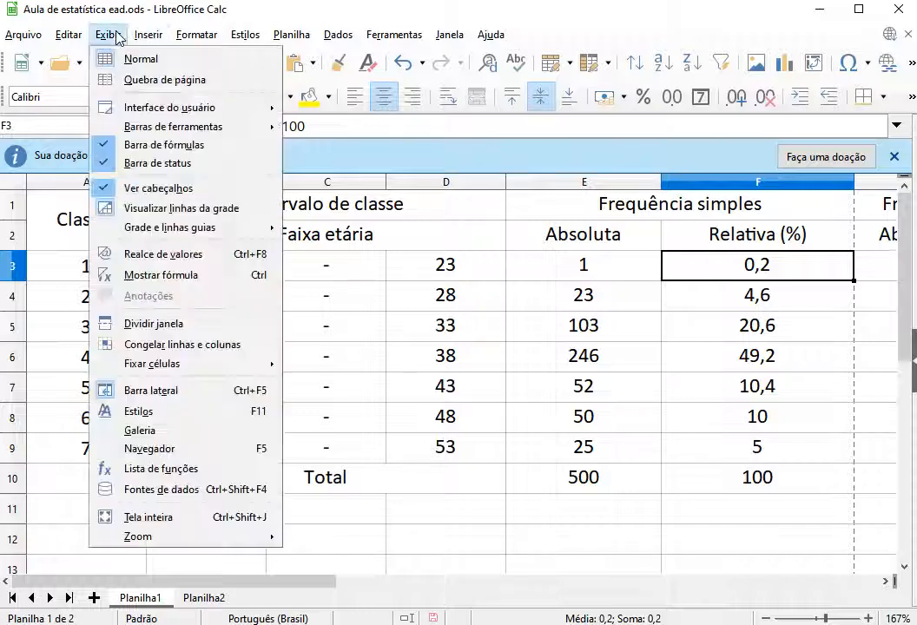
click(178, 274)
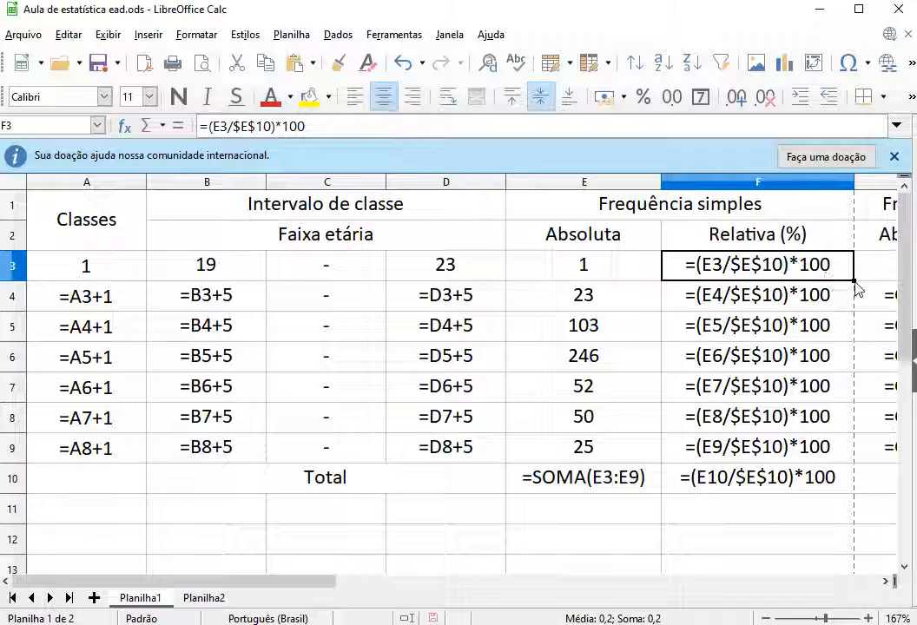
drag(819, 290, 801, 475)
key(Delete)
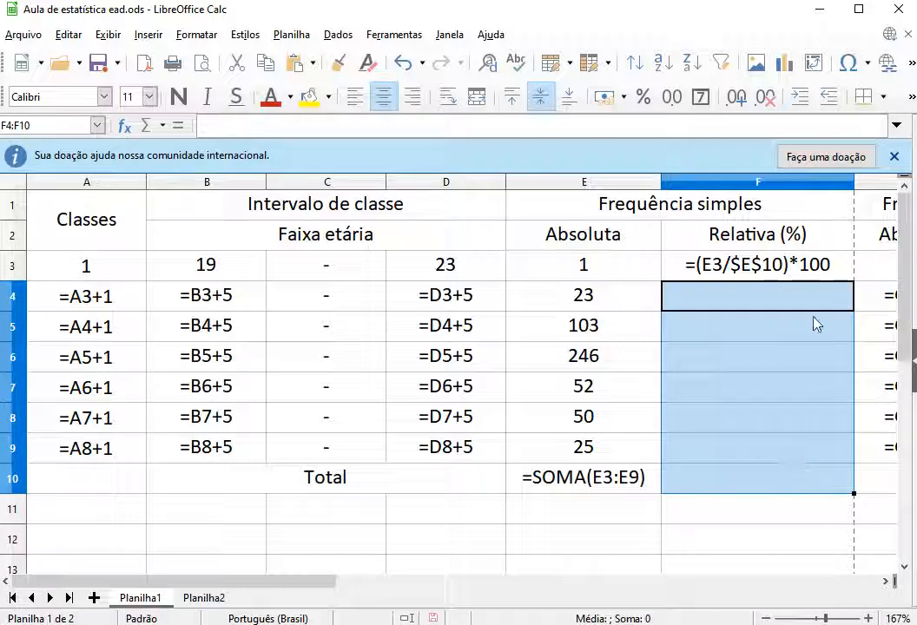
Step: Copy the relative frequency formula from F3 down through F10 and select F4 to check its references
click(803, 271)
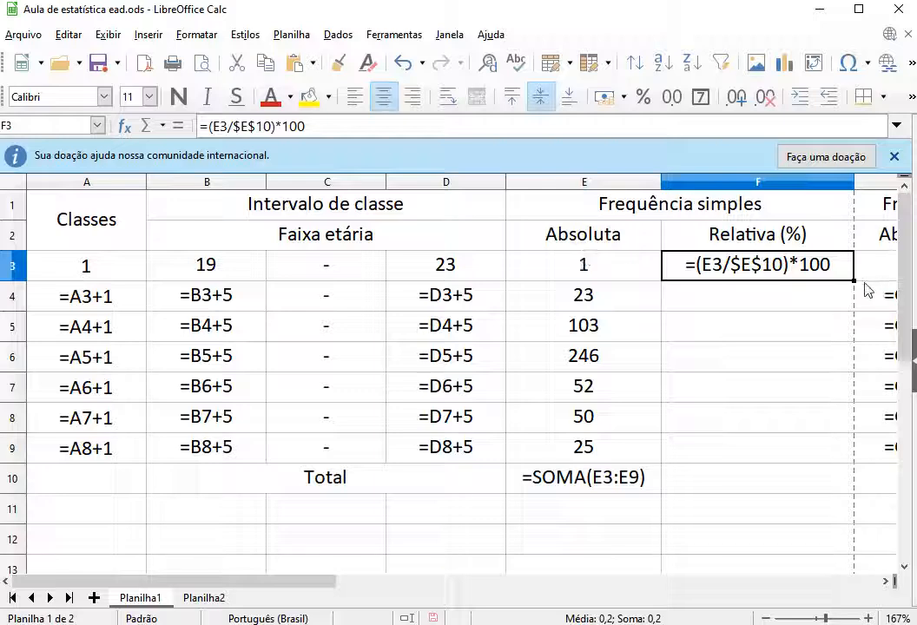
drag(854, 280, 849, 493)
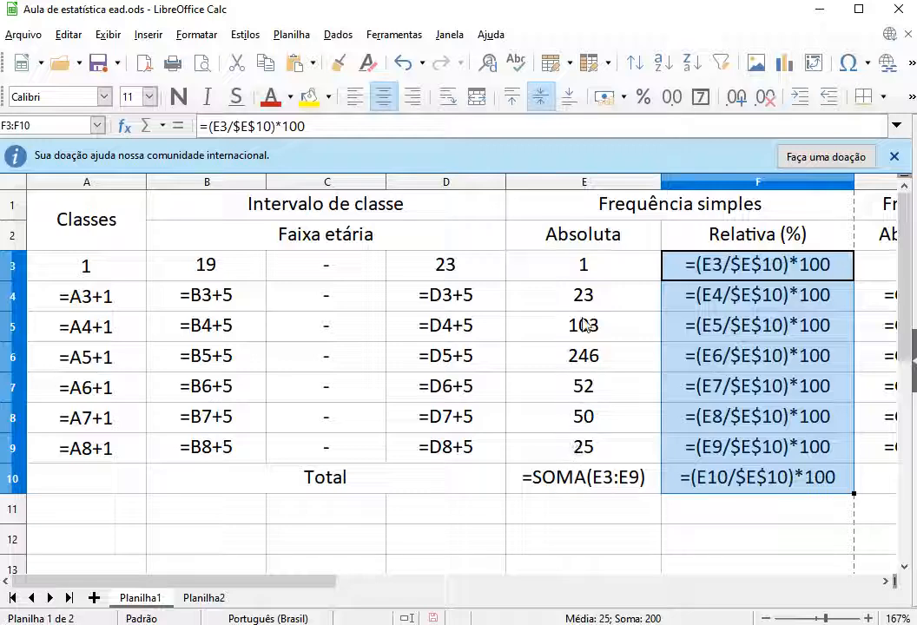
click(747, 295)
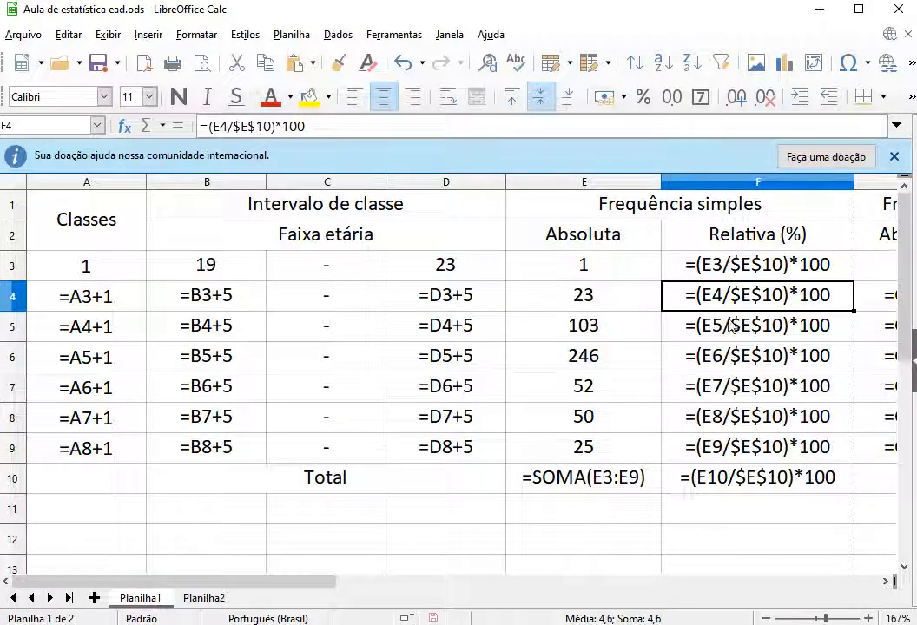
Step: Remove both dollar signs from the formula in F3 so it reads =(E3/E10)*100
double_click(745, 267)
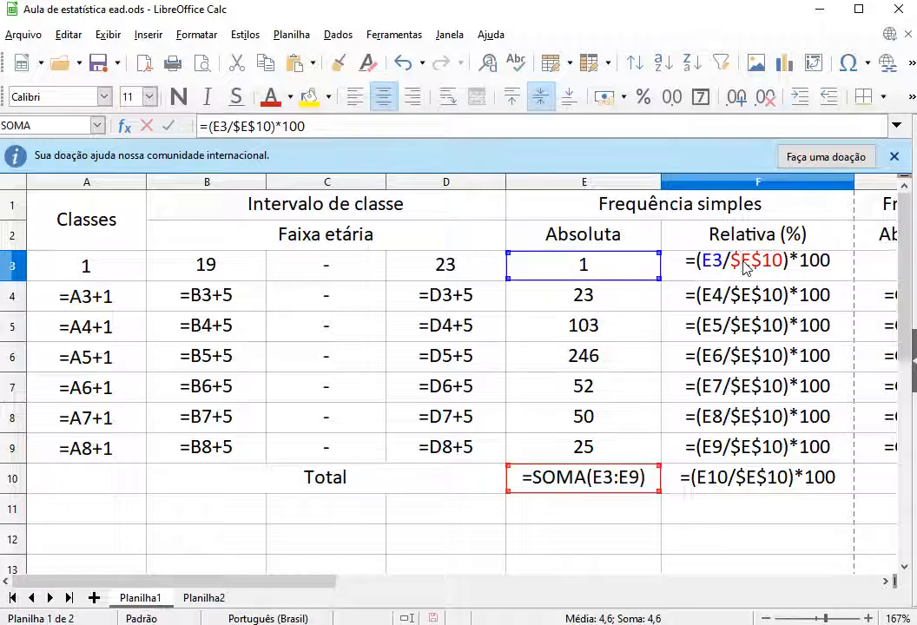
key(BackSpace)
key(Right)
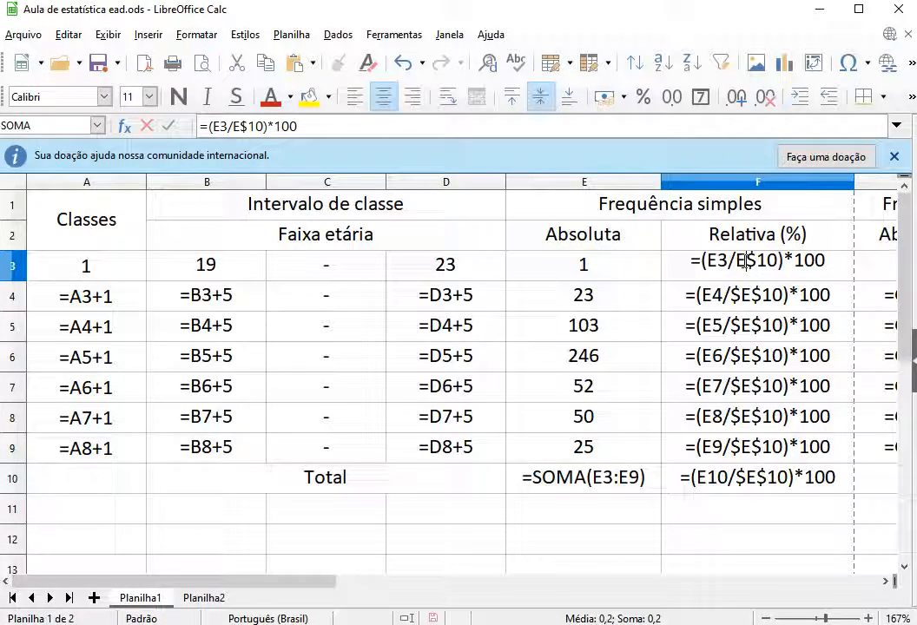
key(Delete)
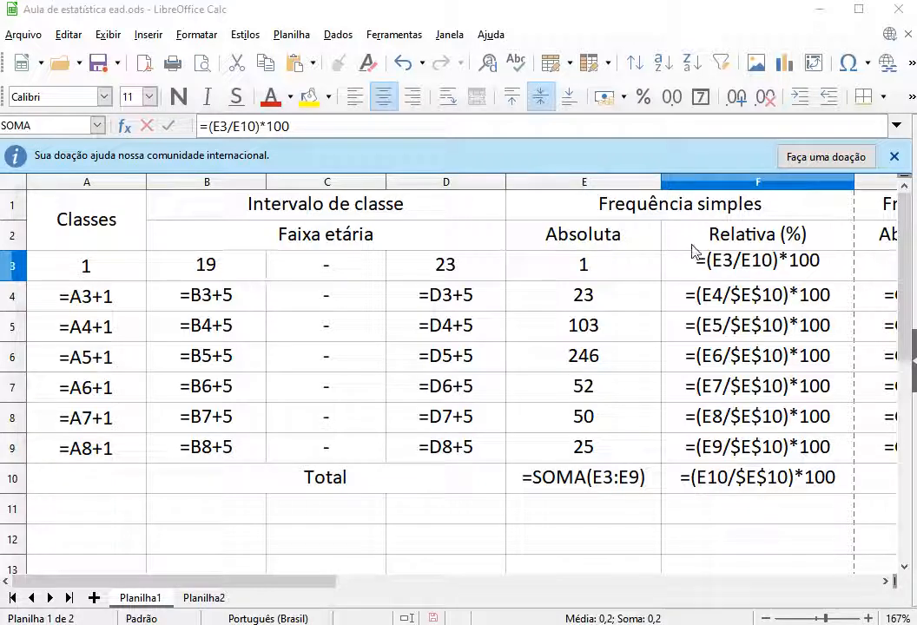
click(735, 267)
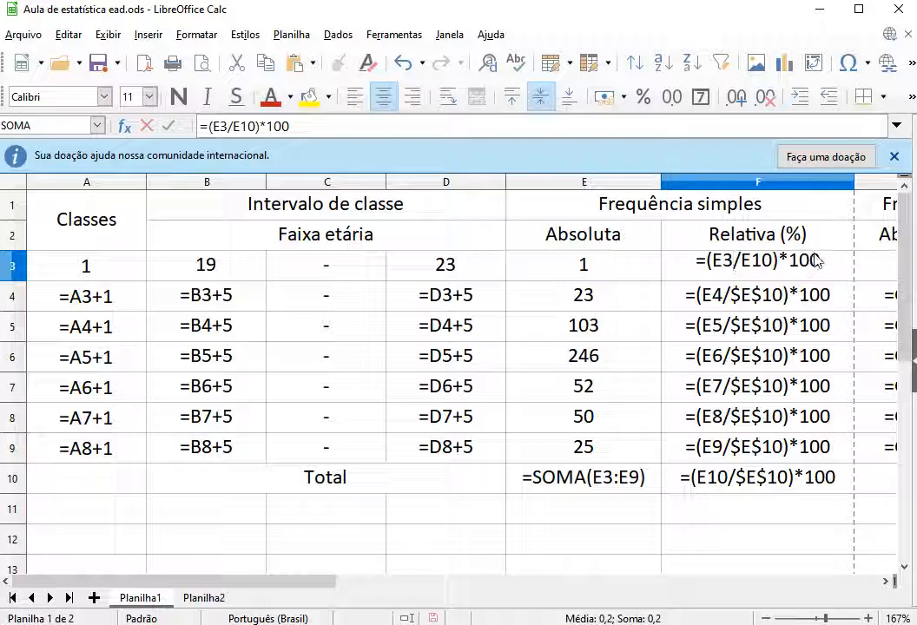
key(Return)
key(Up)
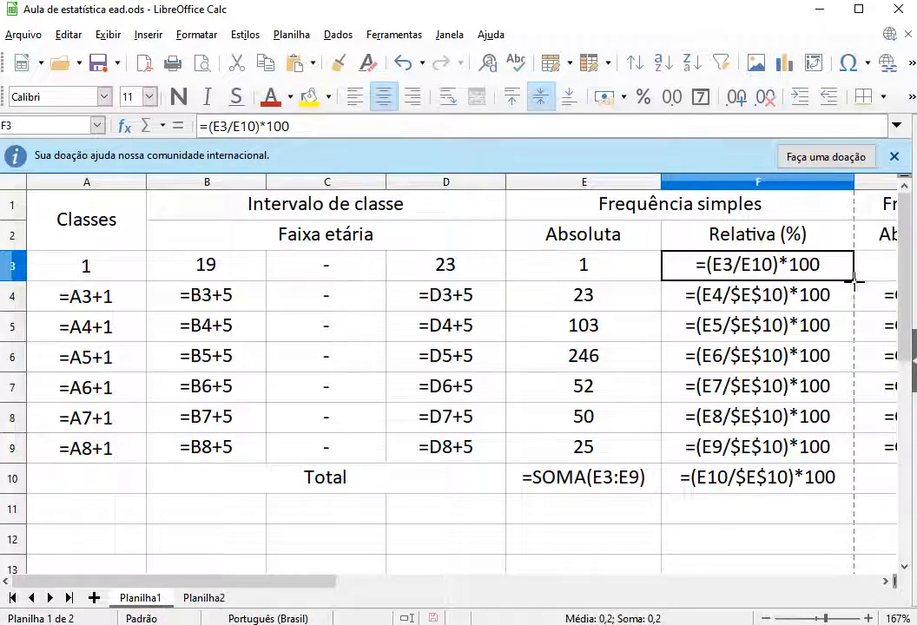
Step: Copy the relative-reference formula from F3 down through F10 and switch the sheet back to displaying results
drag(854, 280, 846, 488)
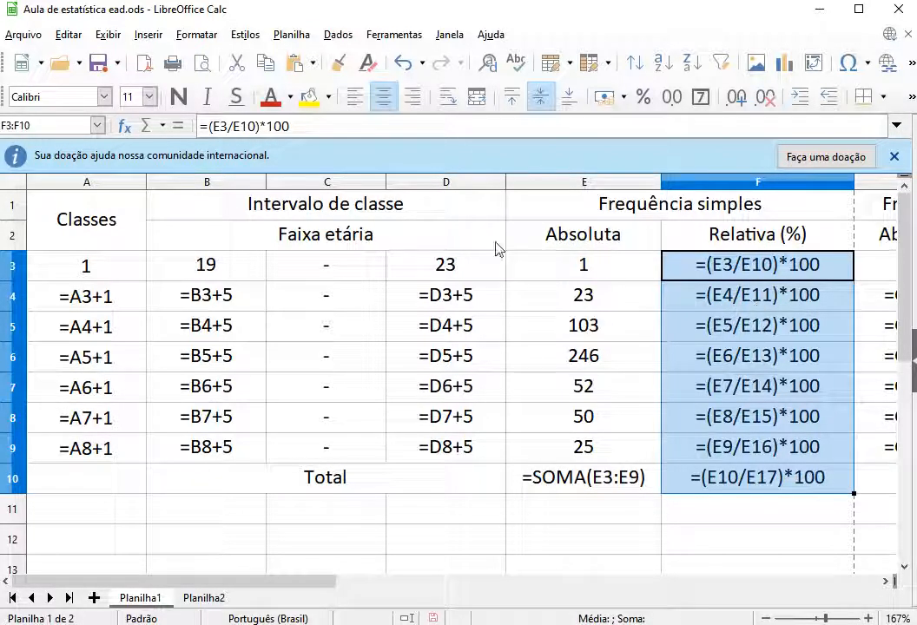
click(113, 35)
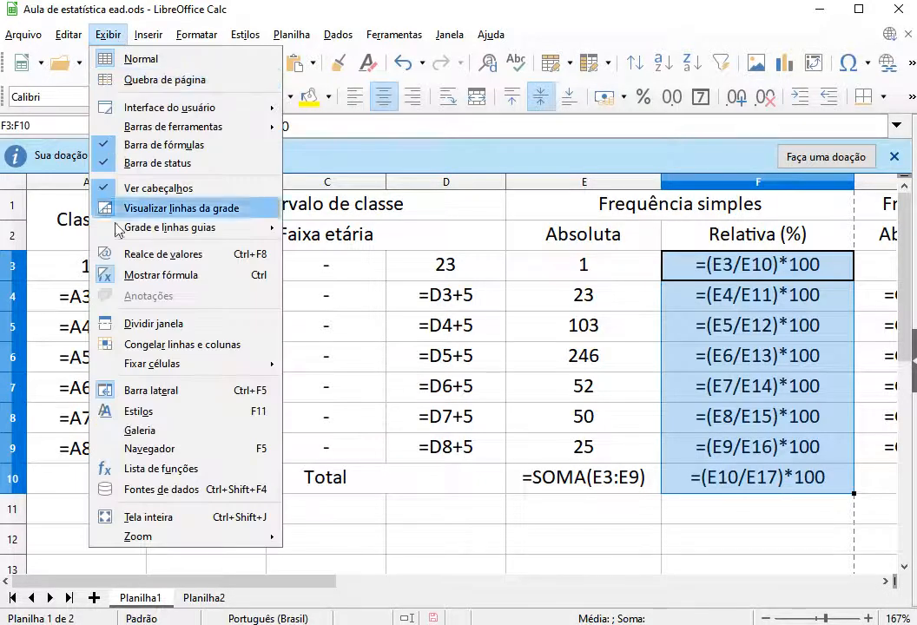
click(152, 275)
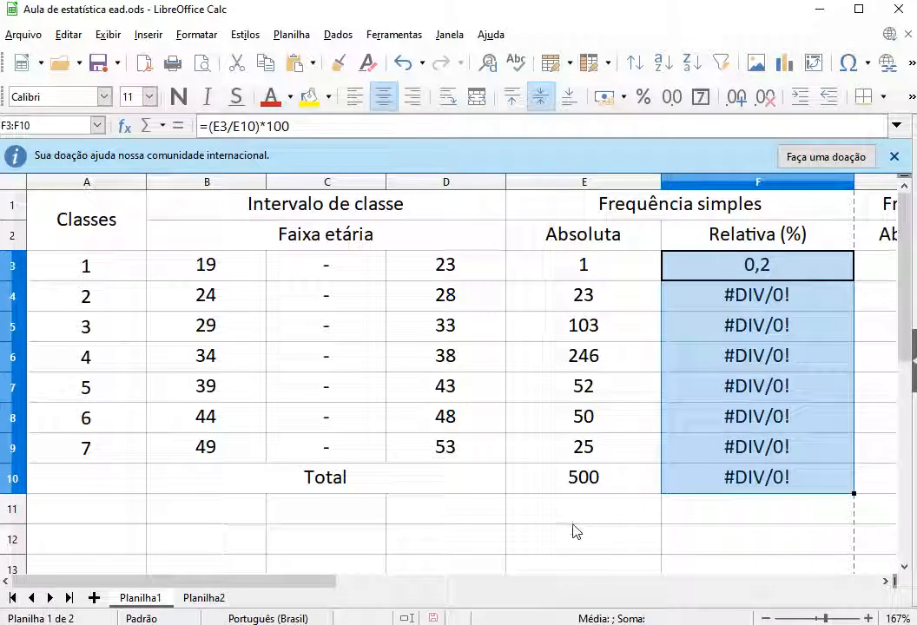
Step: Make the reference to the total fully absolute in F3, so the formula reads =(E3/$E$10)*100
click(798, 272)
double_click(798, 272)
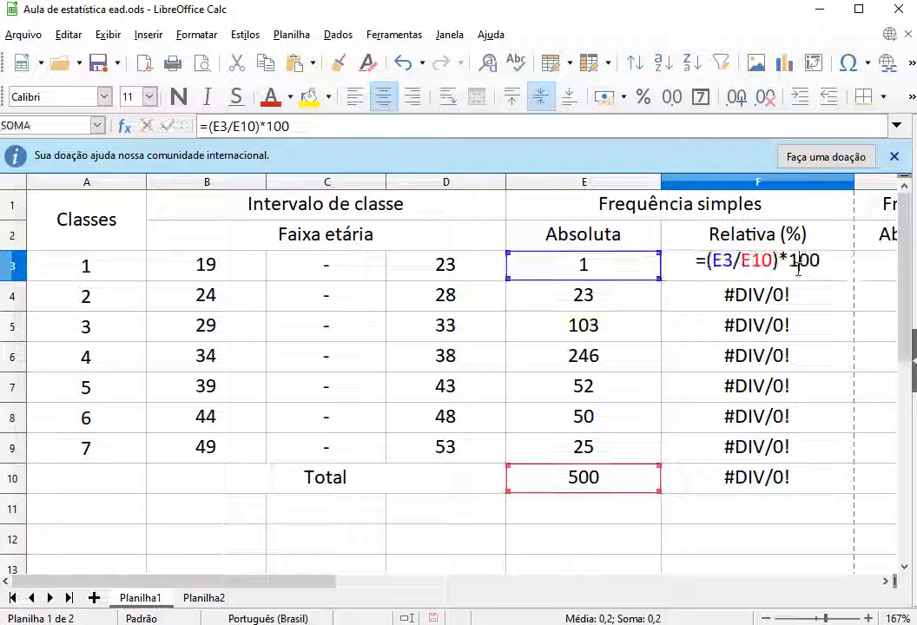
click(743, 262)
text($)
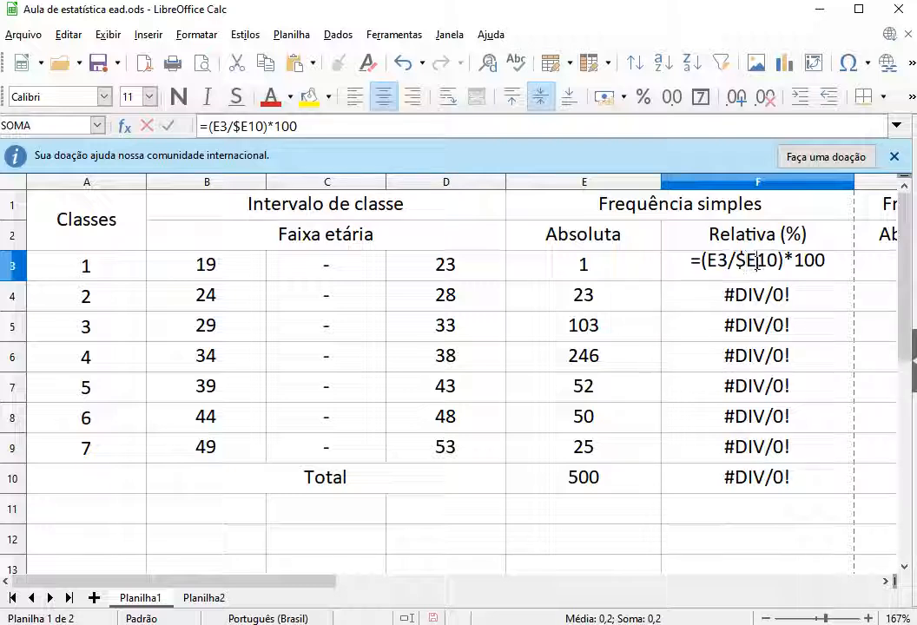
click(757, 262)
text($)
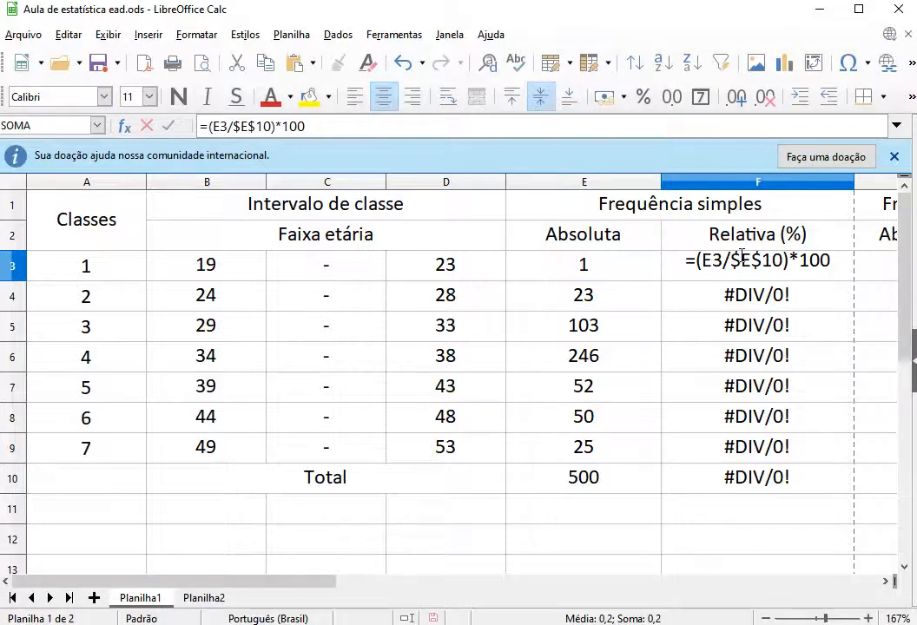
Step: Fix only the row of the total in F3, as =(E3/E$10)*100, and copy the formula down through F10
key(BackSpace)
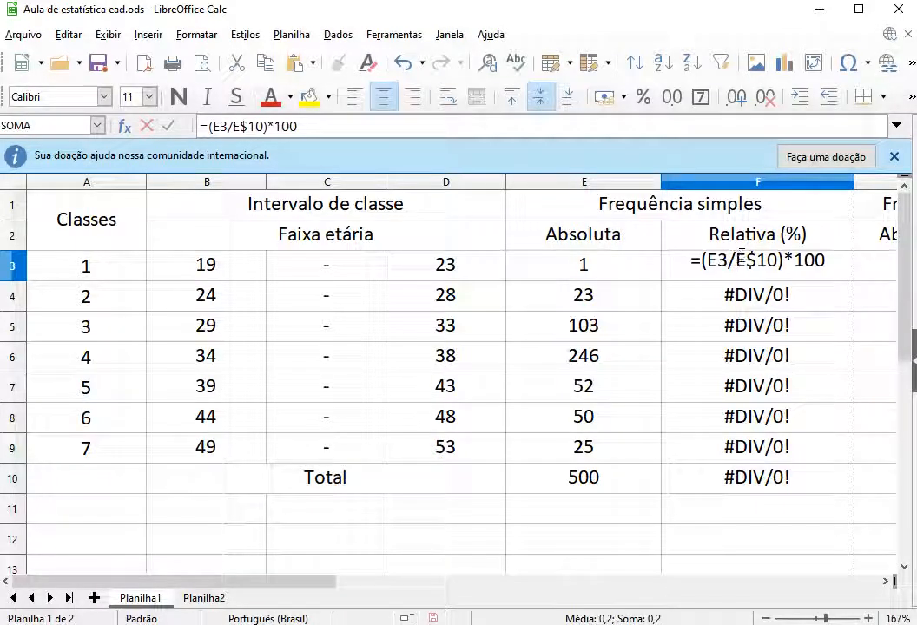
key(Return)
click(743, 256)
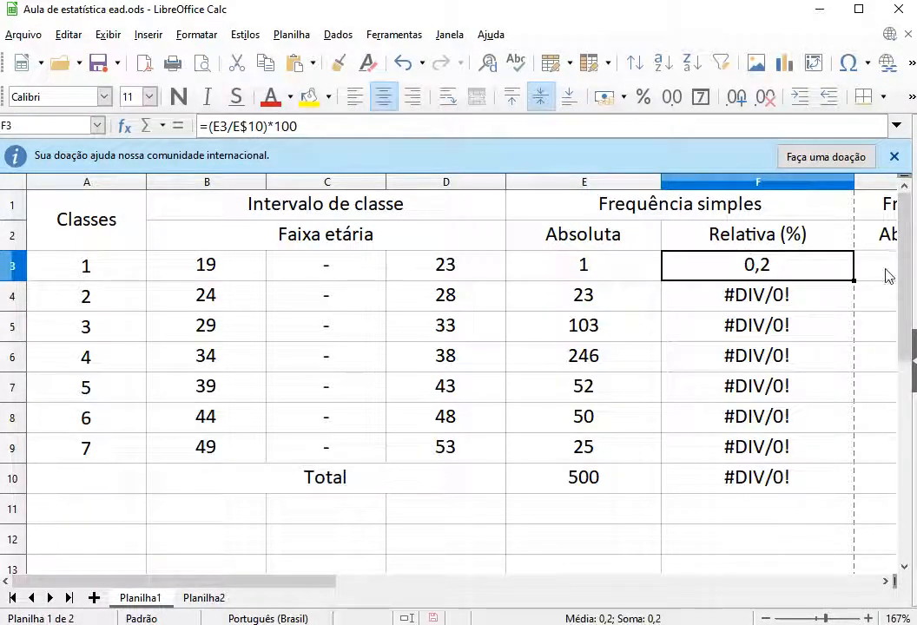
drag(854, 281, 841, 492)
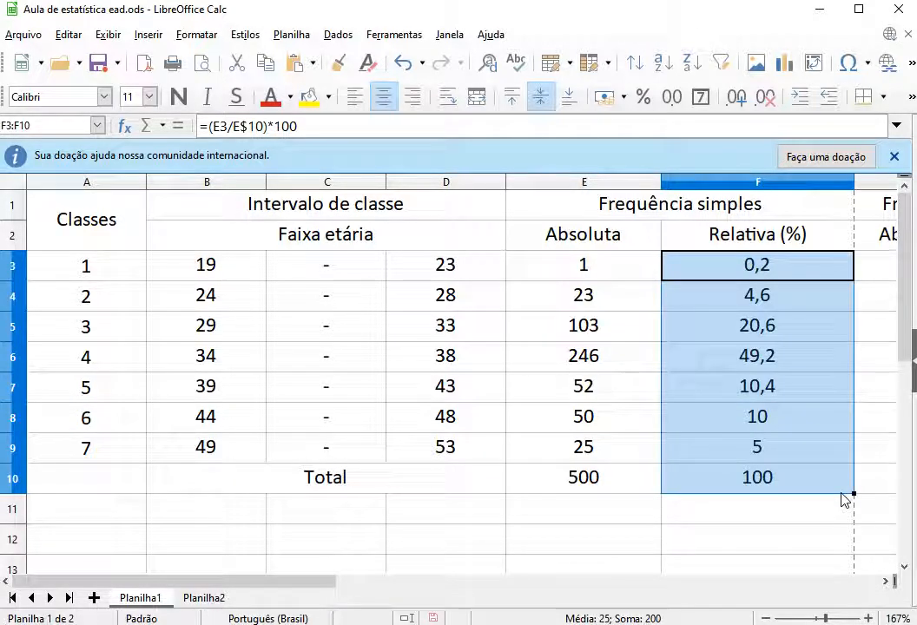
click(775, 547)
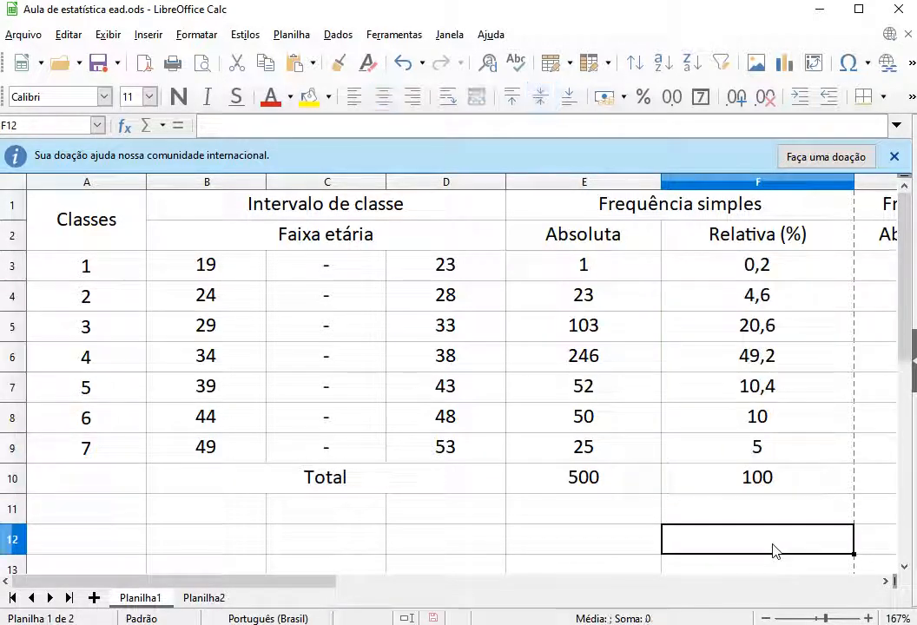
Step: Examine the copied relative frequency formulas in F10, F4, F5 and F6, checking their reference to the total
click(749, 477)
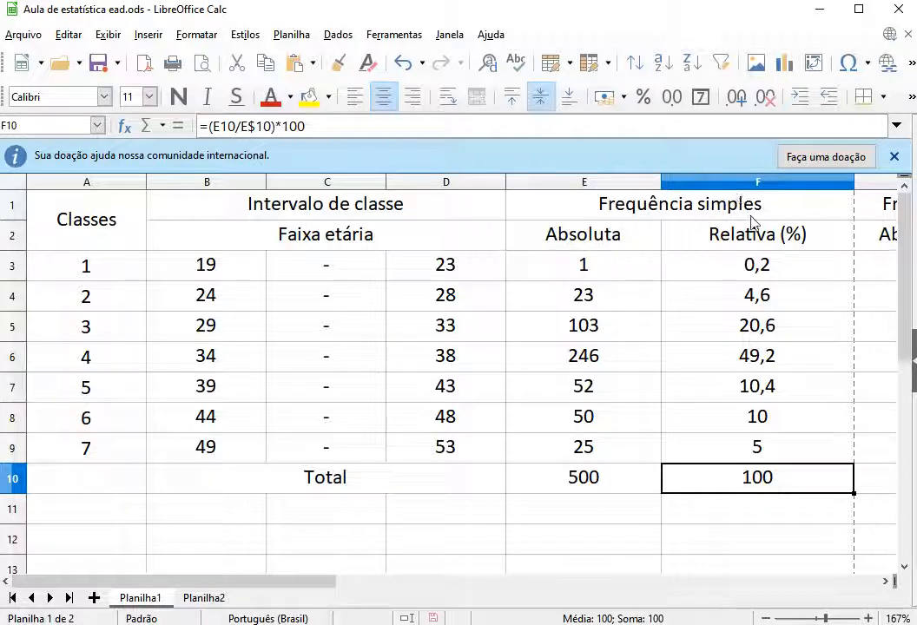
click(761, 299)
click(770, 318)
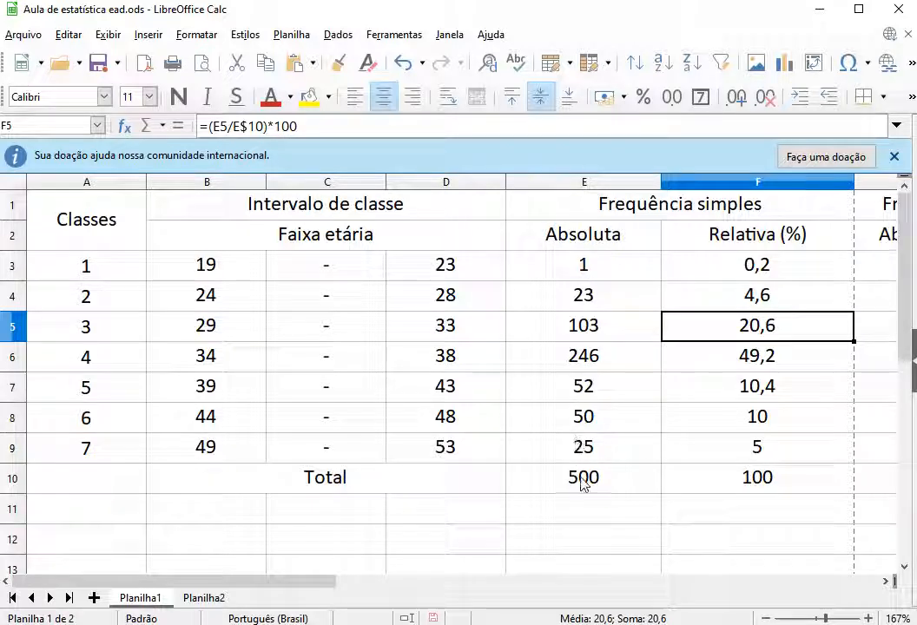
click(245, 127)
text($)
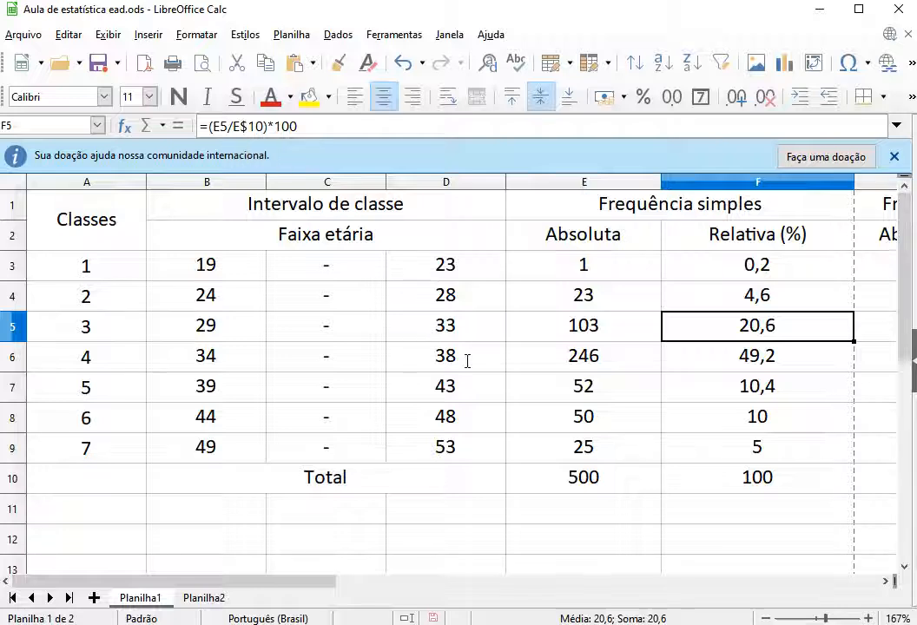
click(701, 367)
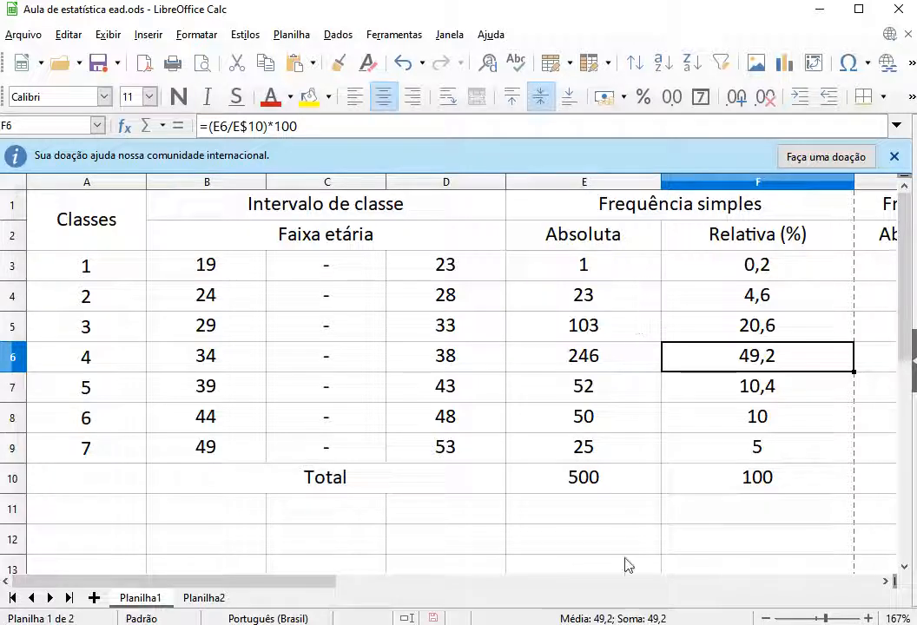
Step: Examine the cumulative absolute frequency formula in G3 and the simple frequency cell E3 it refers to
click(885, 582)
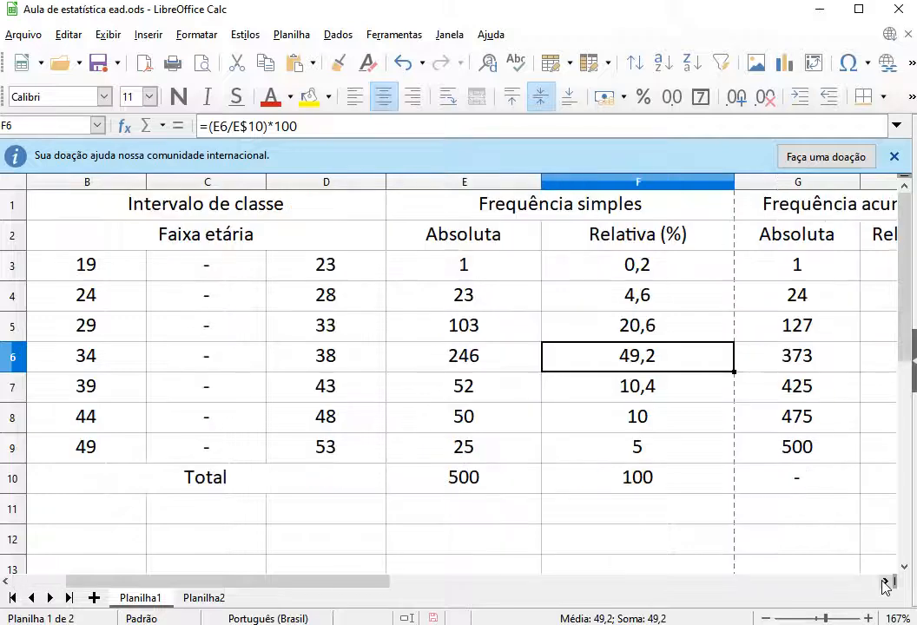
click(885, 582)
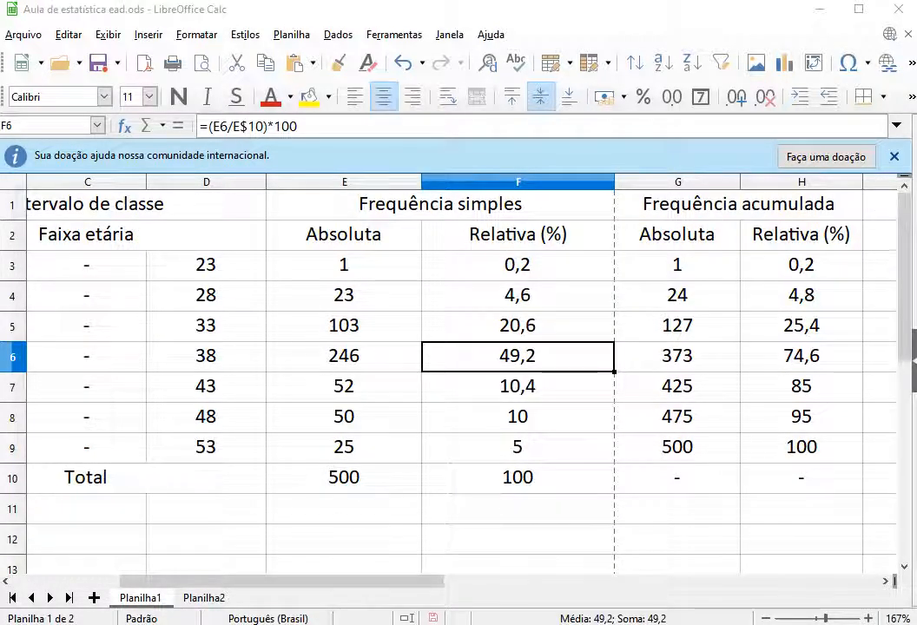
click(693, 271)
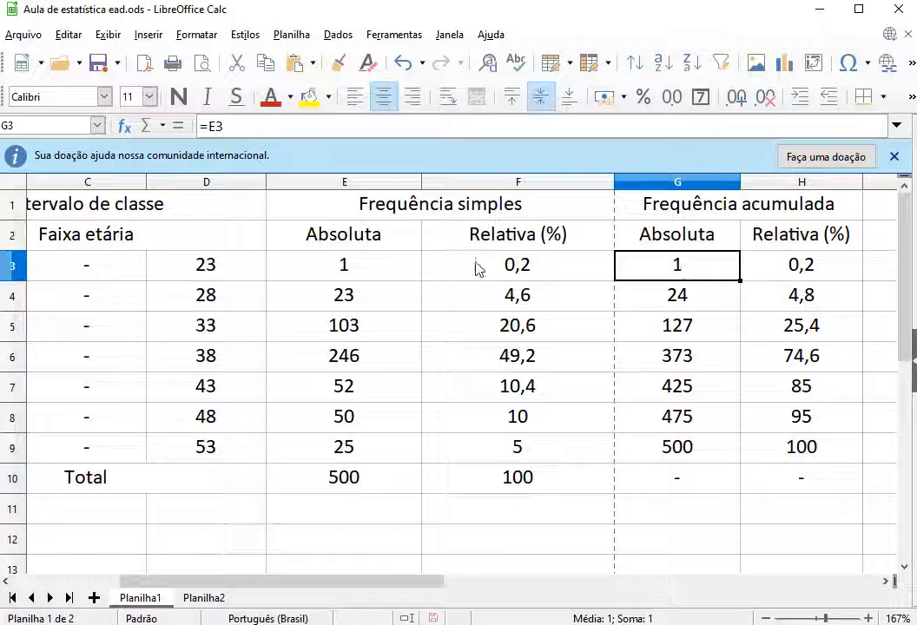
click(401, 272)
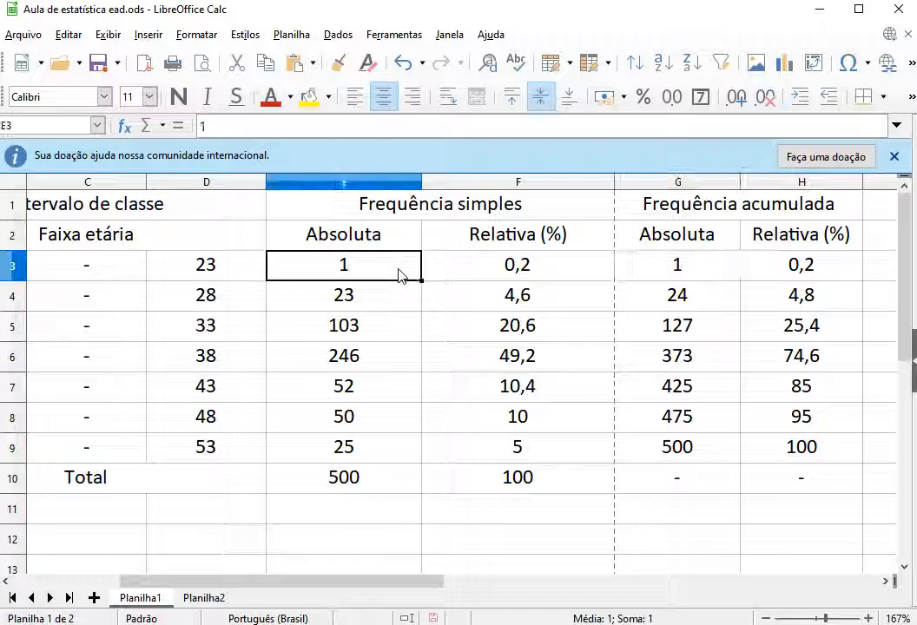
click(669, 261)
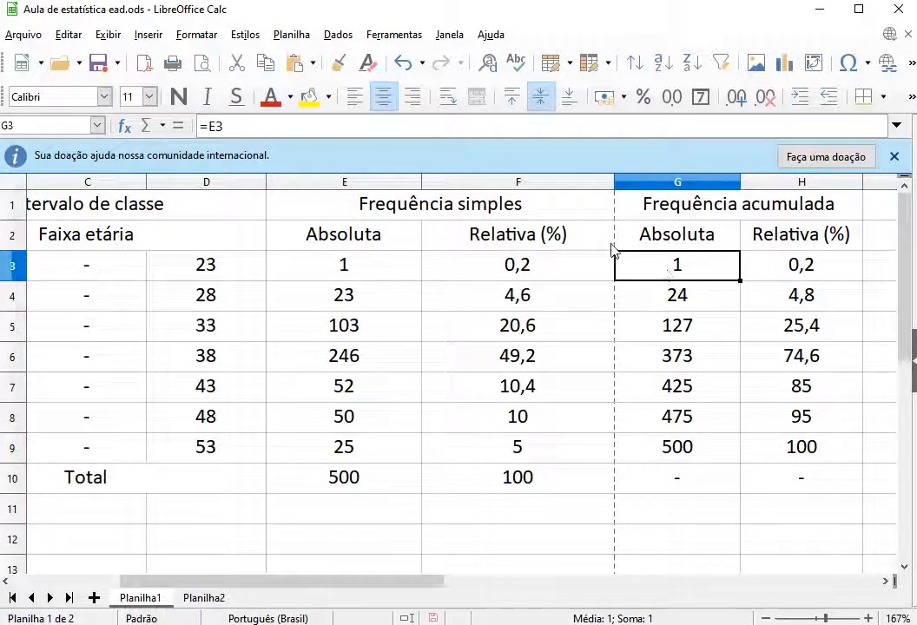
double_click(653, 264)
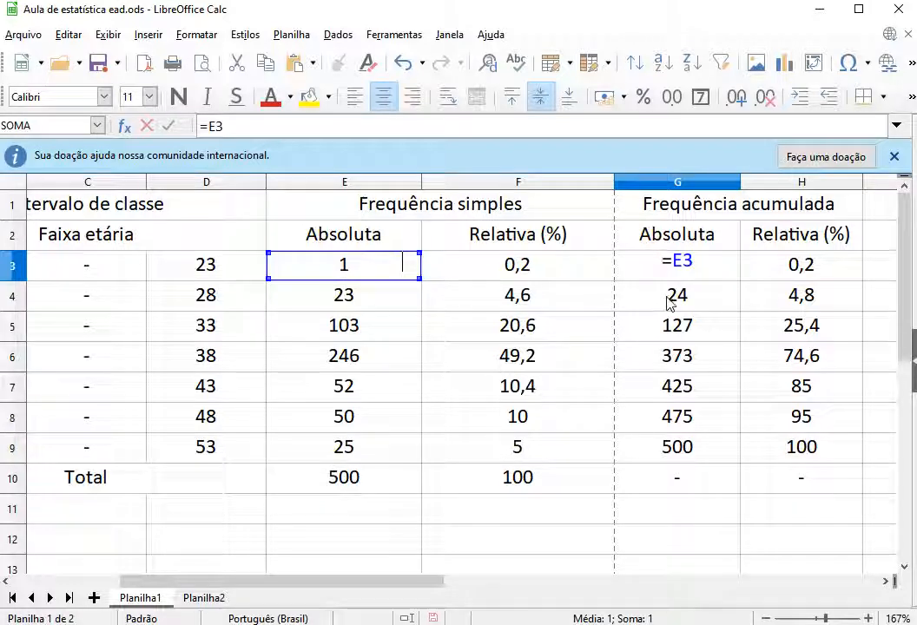
key(Return)
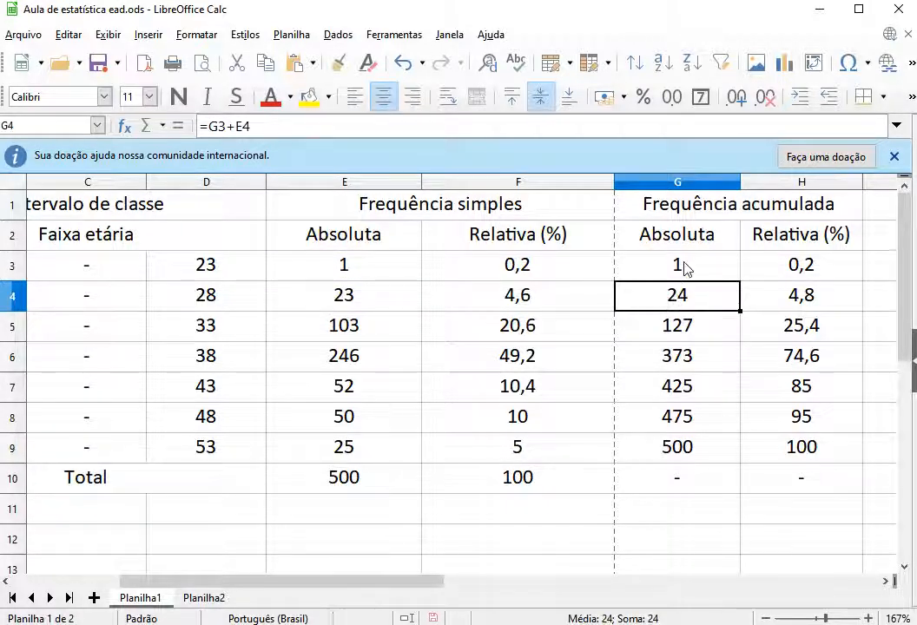
Step: Examine how the cumulative absolute frequency formula in G4 adds G3 and E4
click(684, 267)
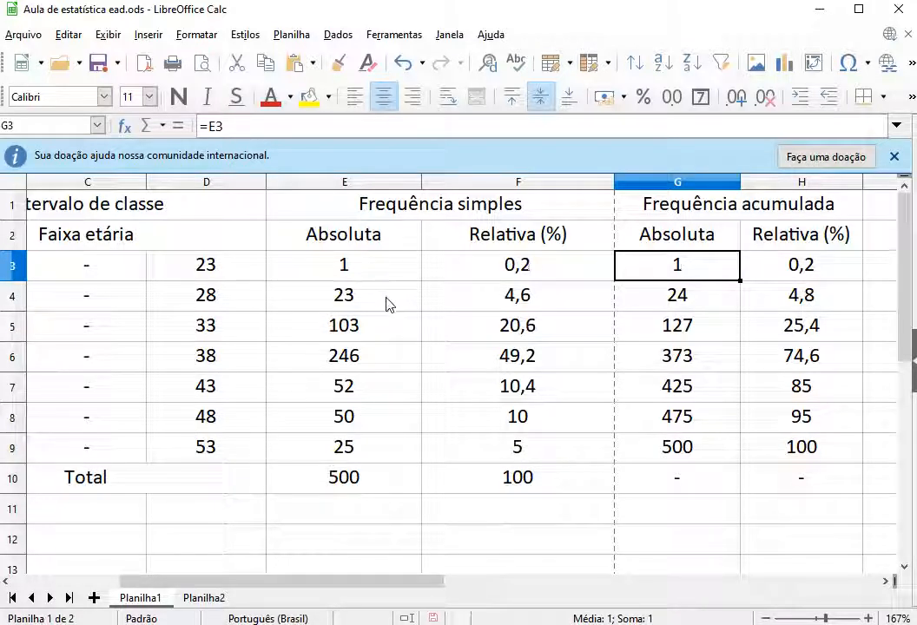
double_click(704, 296)
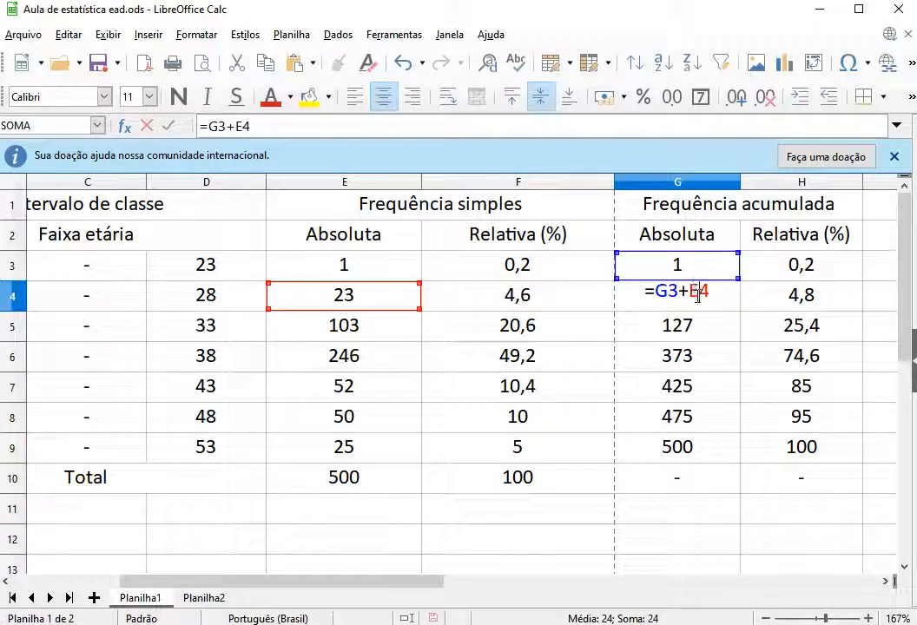
key(Return)
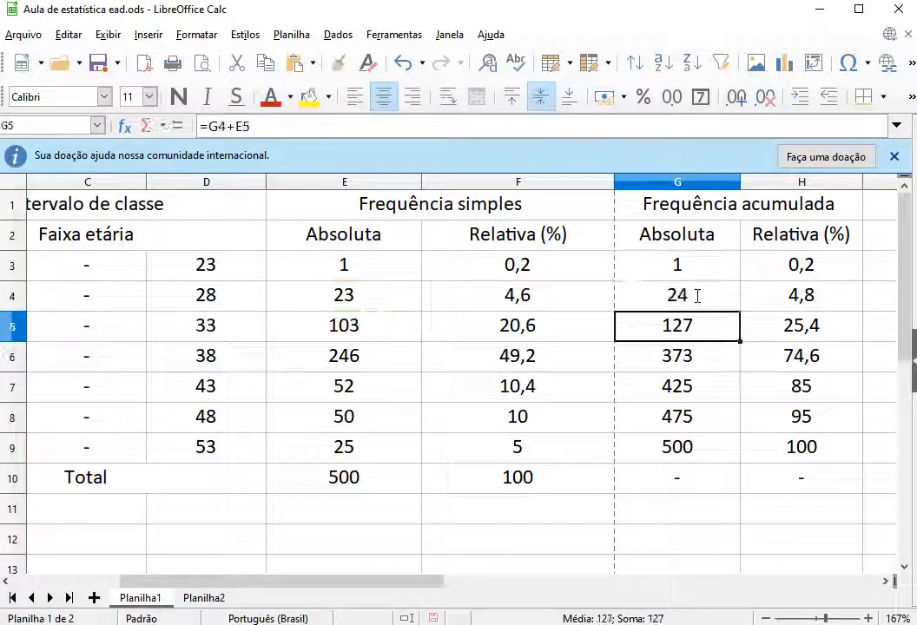
Step: Check the cells referenced by the formula in G5 and clear the cumulative absolute frequencies in G5 through G9
double_click(699, 327)
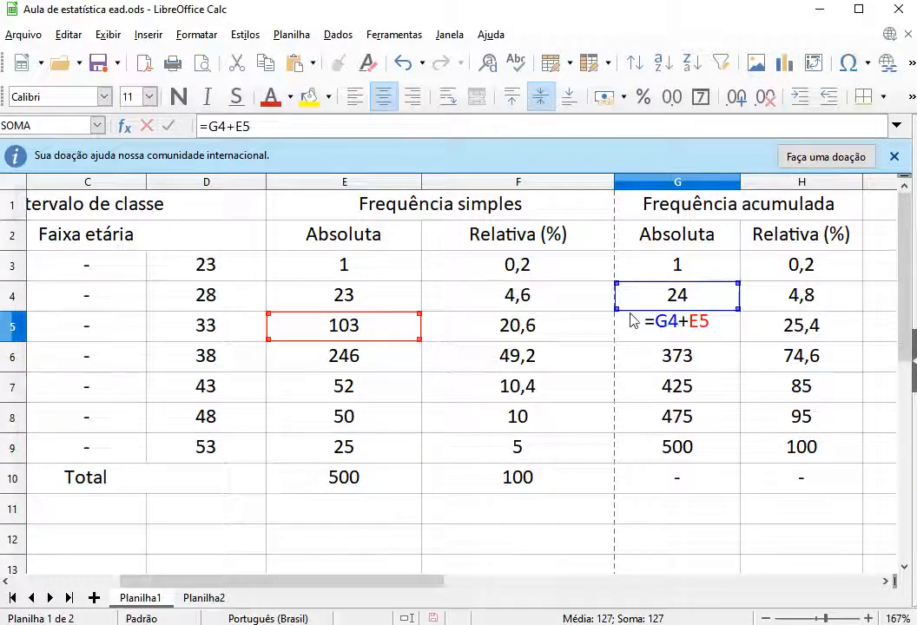
key(Return)
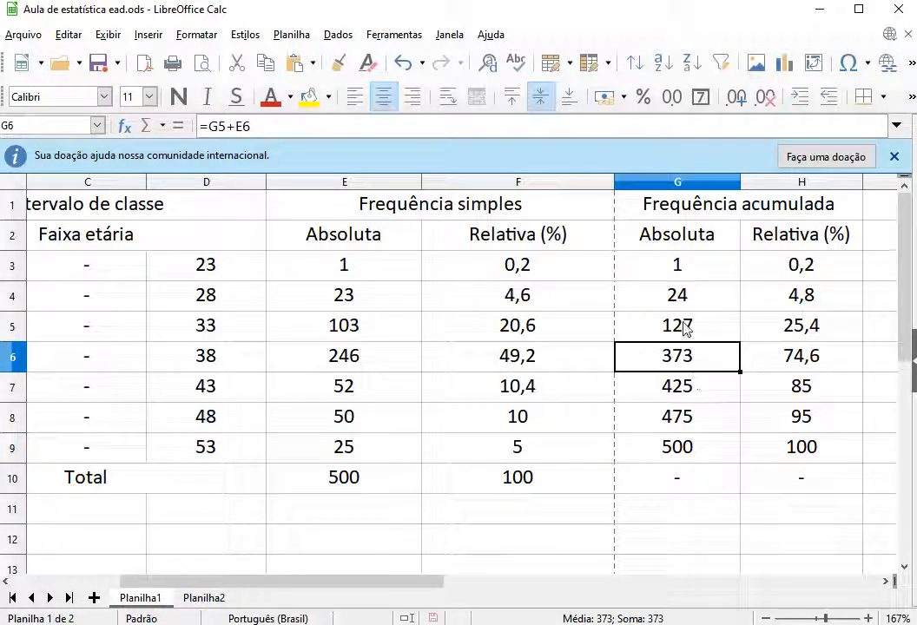
drag(686, 323, 692, 444)
key(Delete)
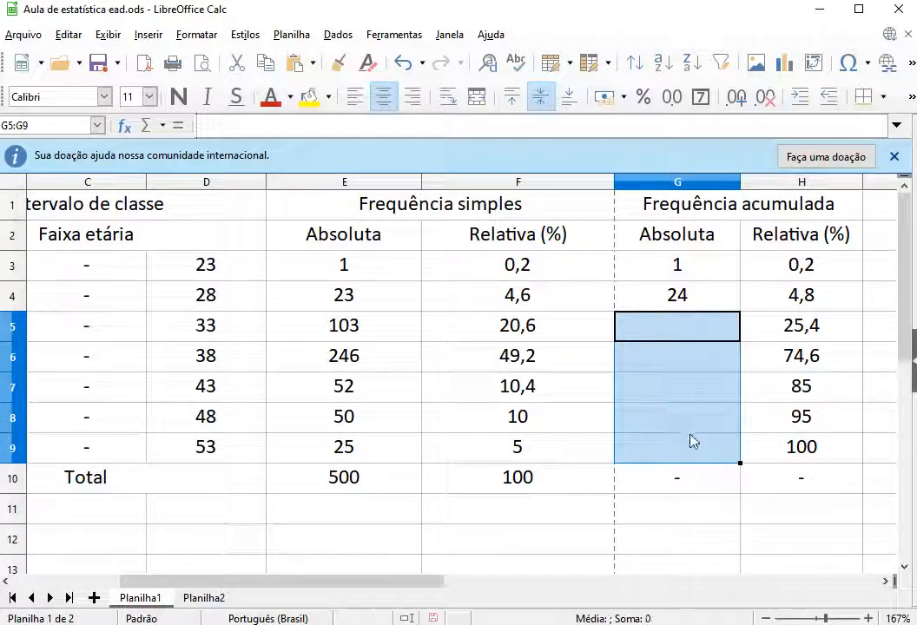
Step: Copy the cumulative absolute frequency formula =G3+E4 from G4 down through G9
click(668, 273)
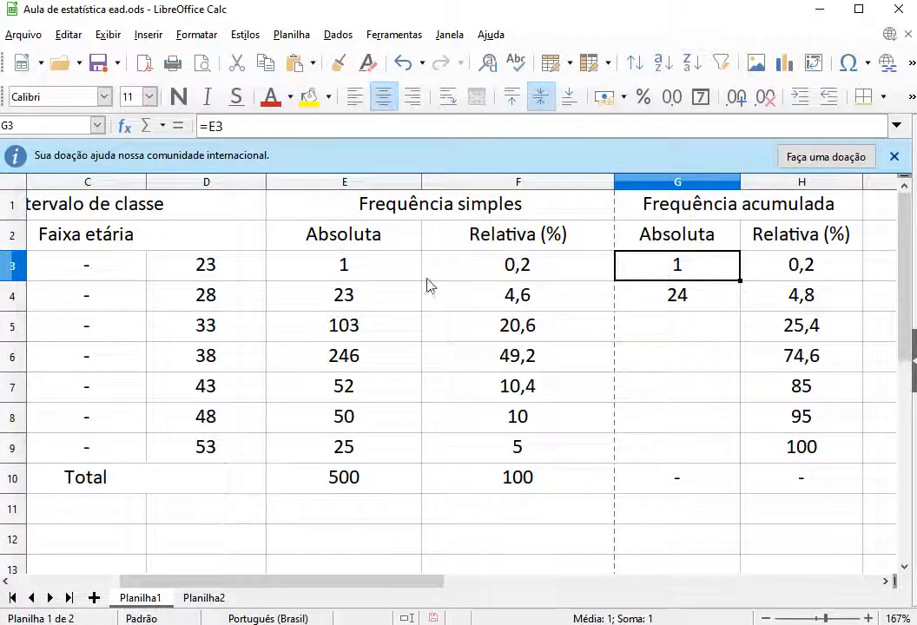
click(682, 304)
click(677, 268)
click(393, 305)
click(685, 297)
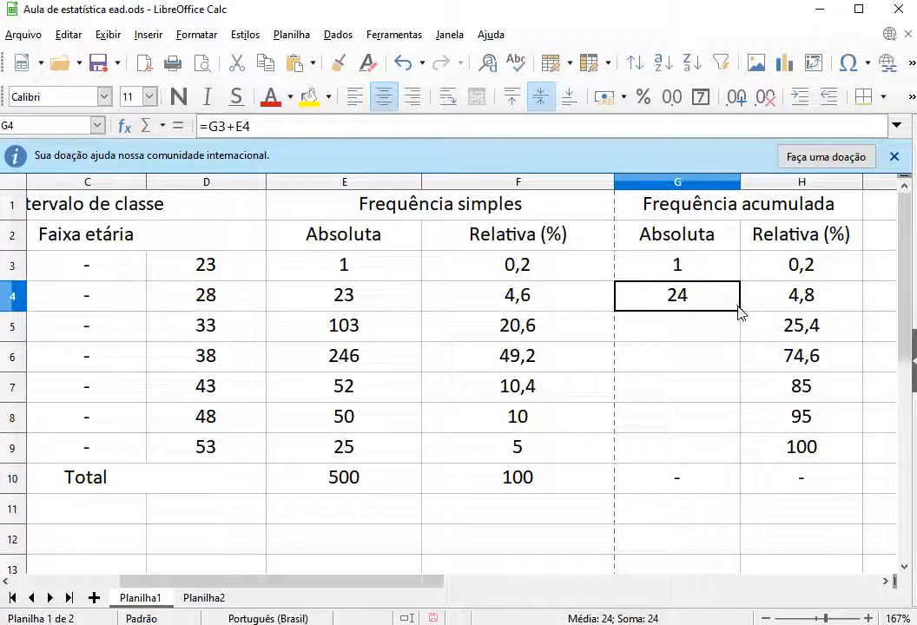
drag(742, 312, 748, 465)
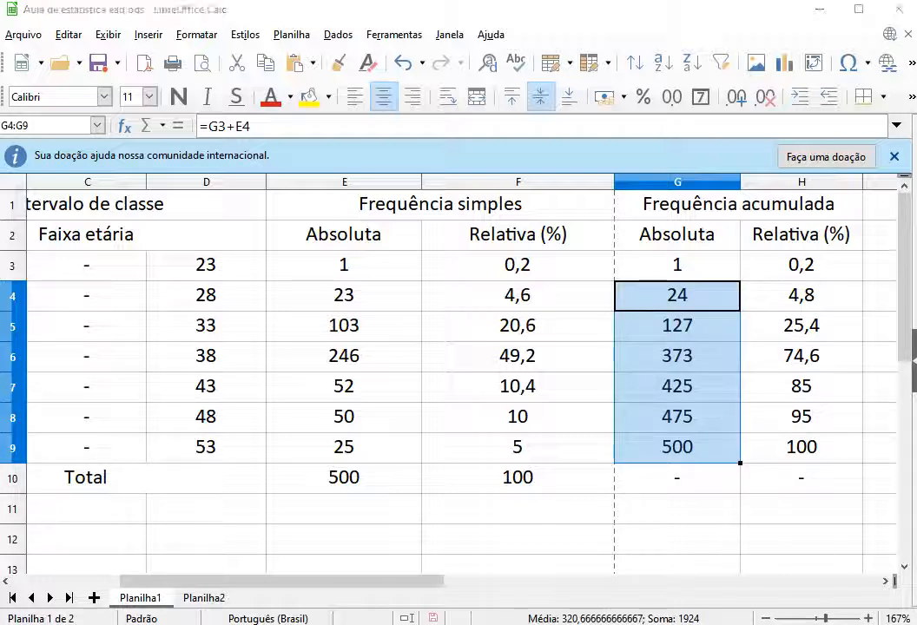
Step: Compare the last cumulative absolute frequency in G9 with the total of the simple absolute frequencies in E10
click(716, 460)
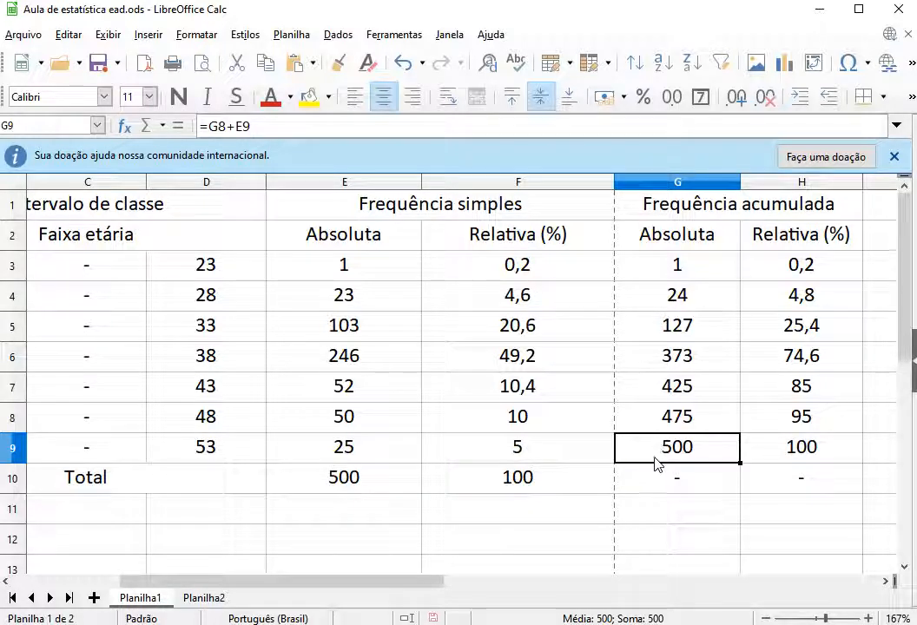
click(383, 489)
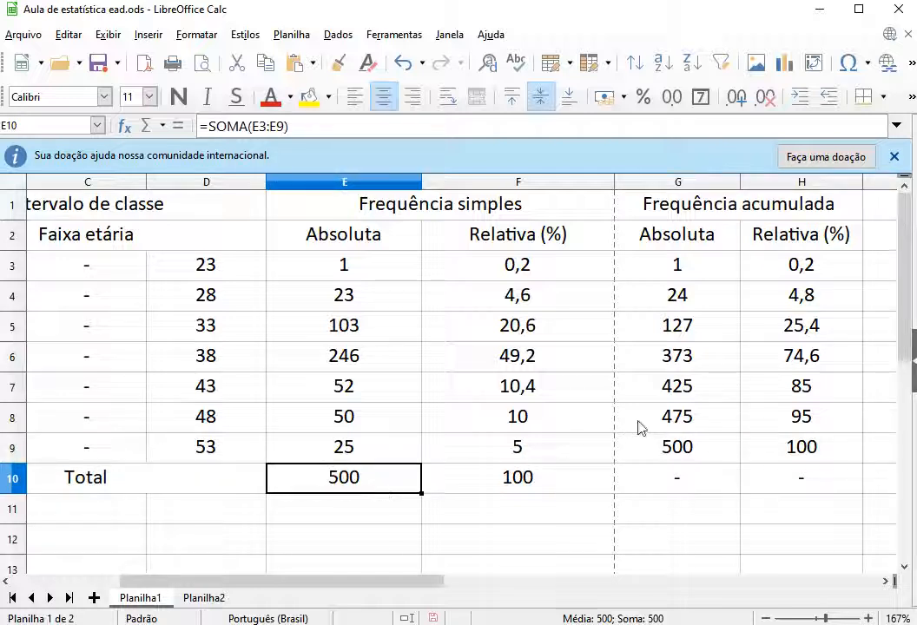
click(659, 453)
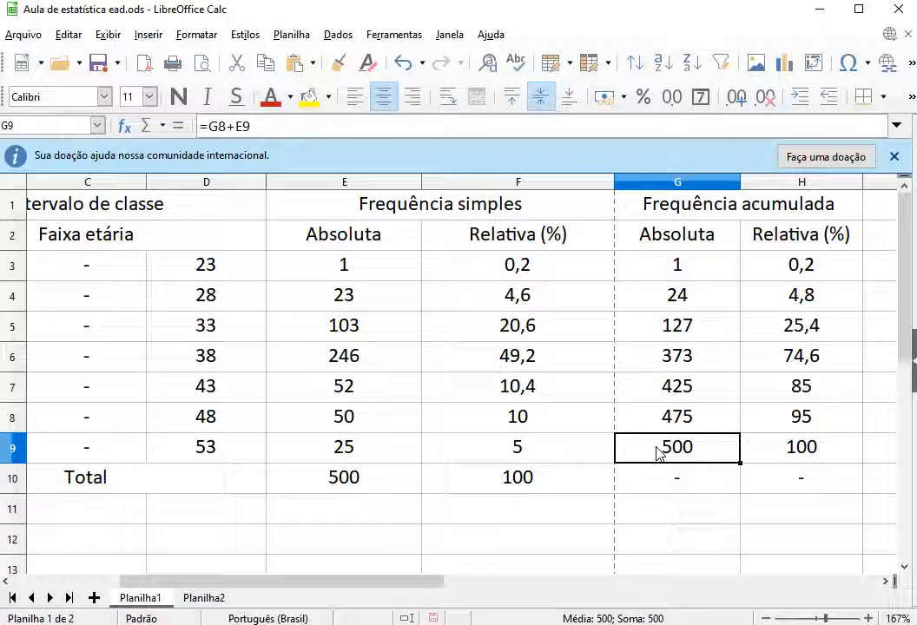
Step: Examine the cumulative relative frequency formulas in H3 and H4 alongside G3, G4 and the simple frequencies in F4 and E4
click(800, 271)
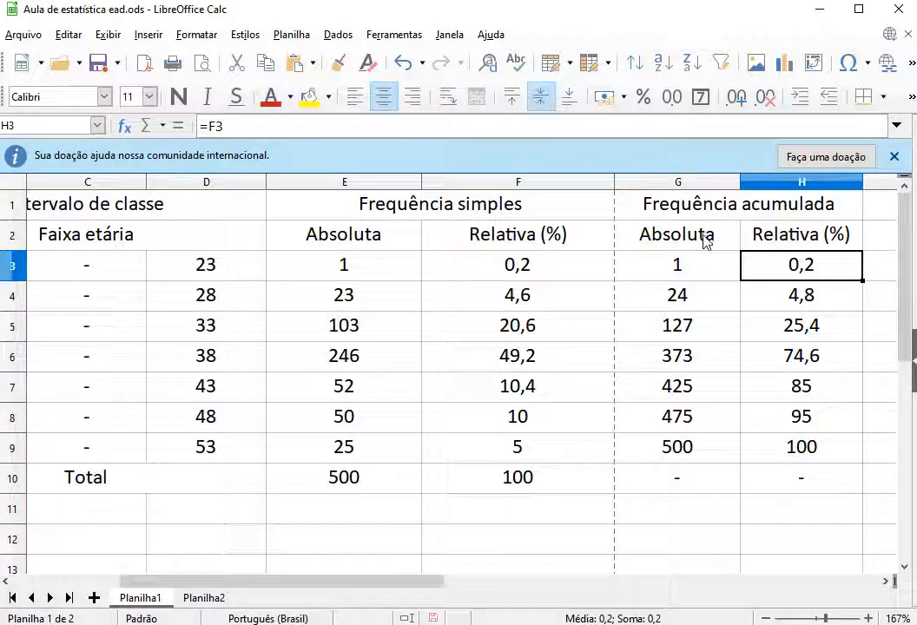
click(700, 275)
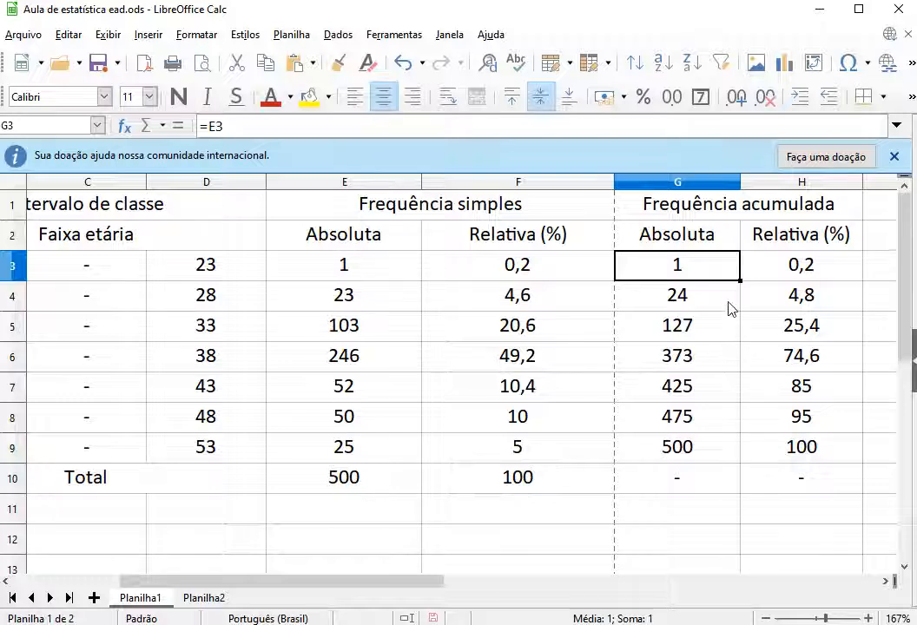
click(796, 268)
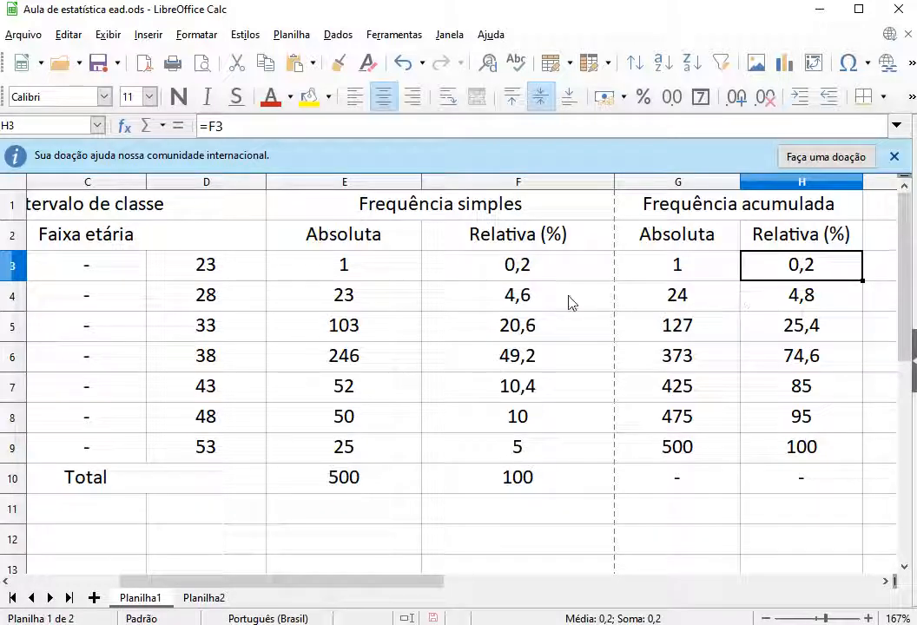
click(664, 296)
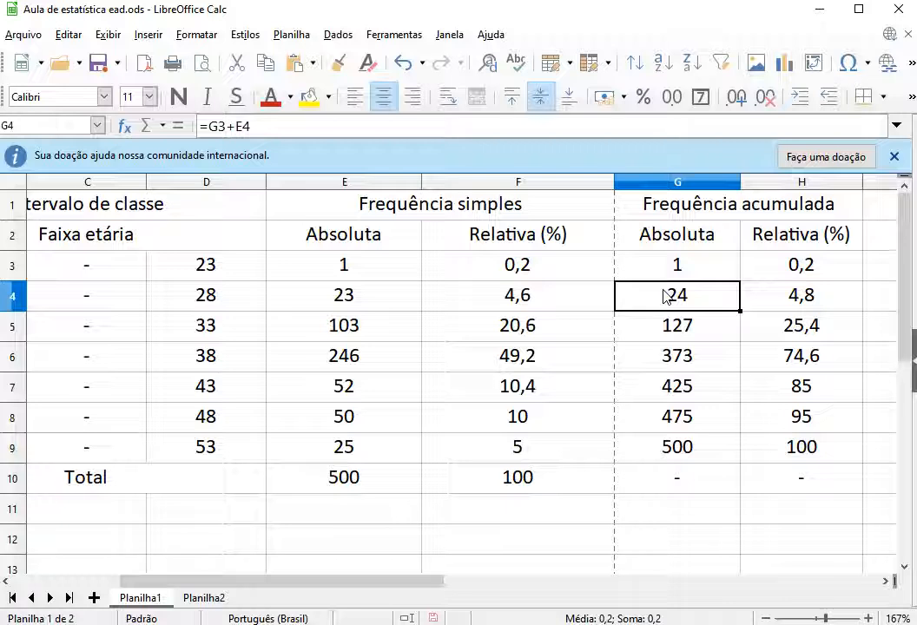
click(786, 294)
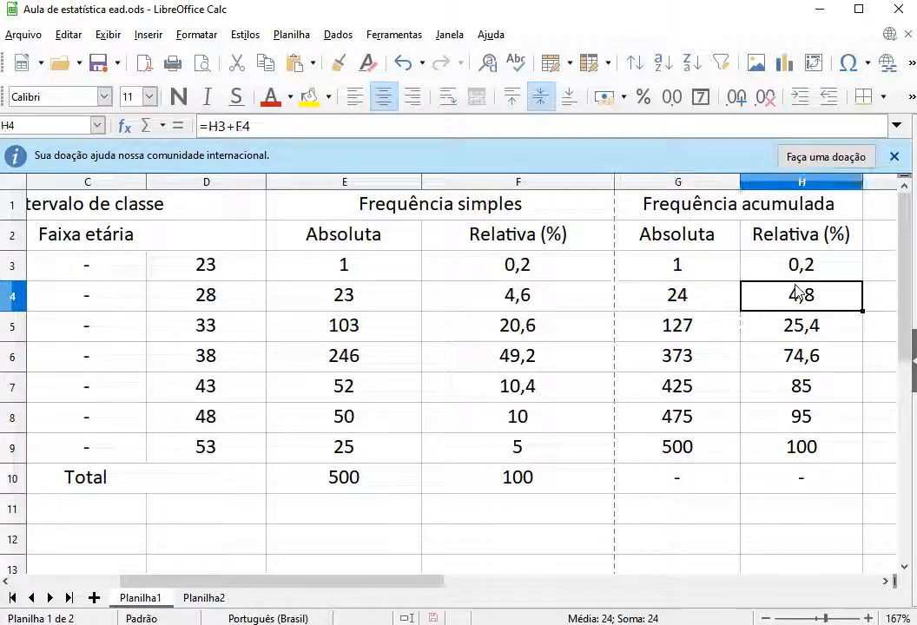
click(509, 296)
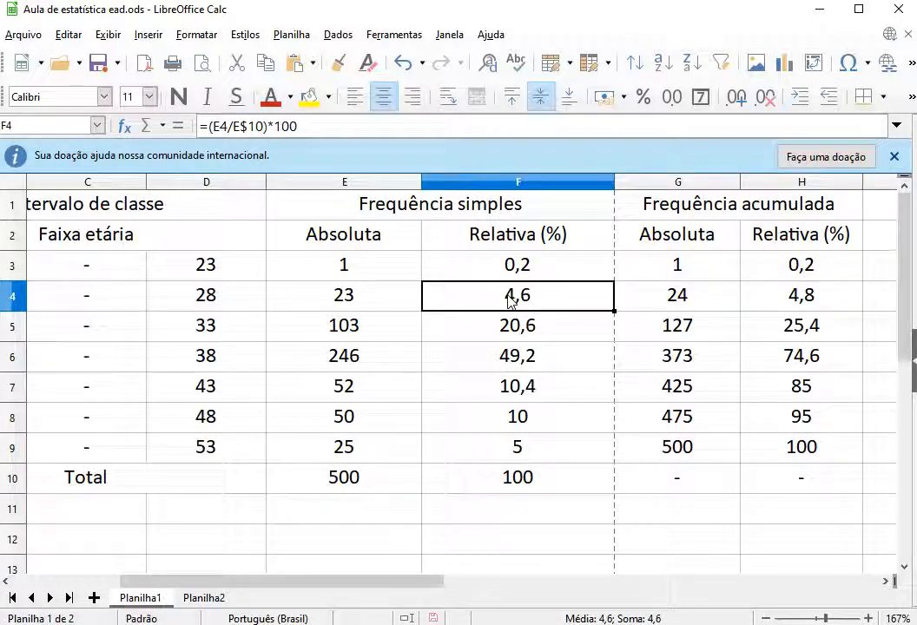
click(381, 301)
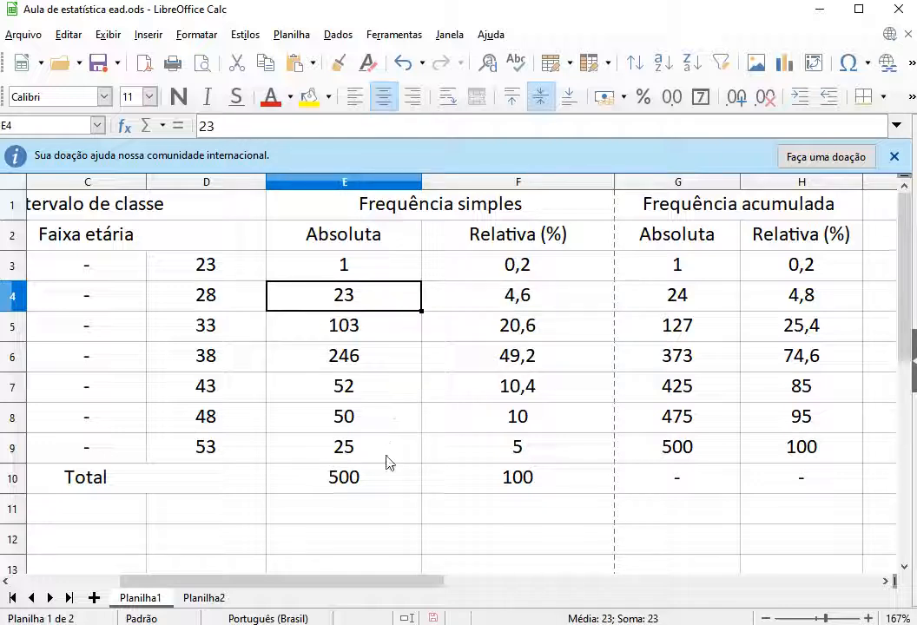
click(813, 297)
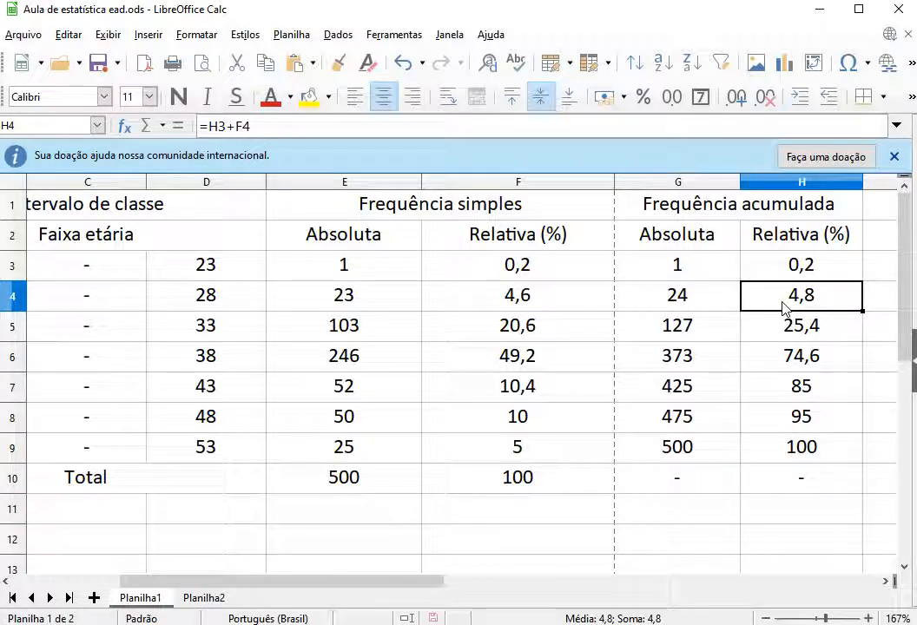
Step: Examine how the cumulative relative frequency in H4 adds H3 and F4, and how H5 follows the same pattern with F5
double_click(784, 306)
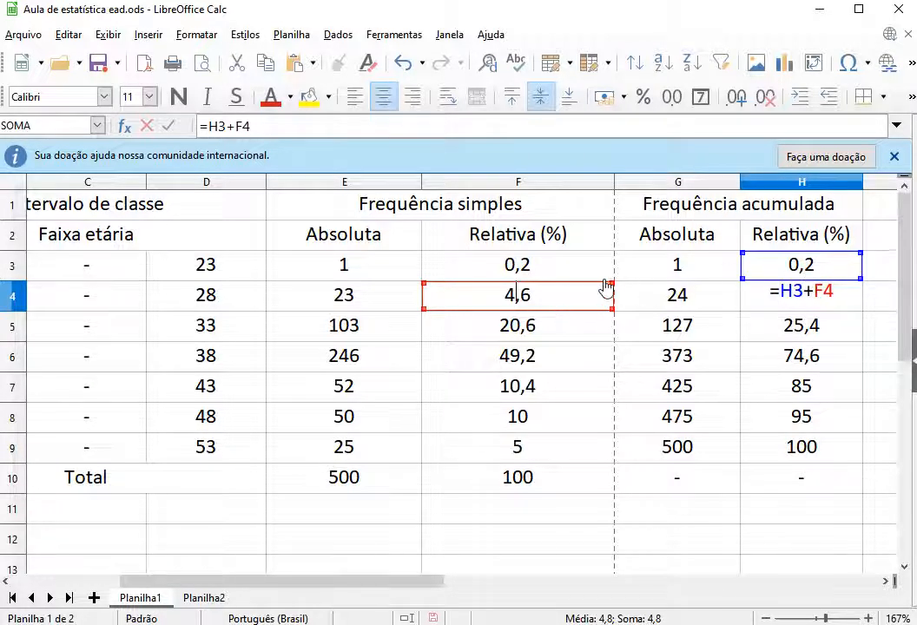
key(Return)
click(799, 300)
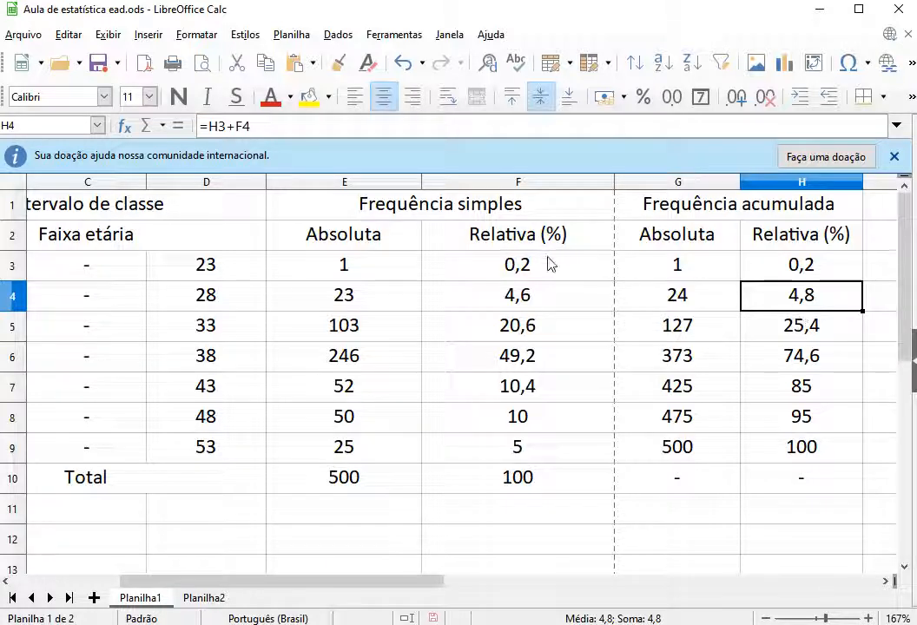
click(768, 331)
click(788, 301)
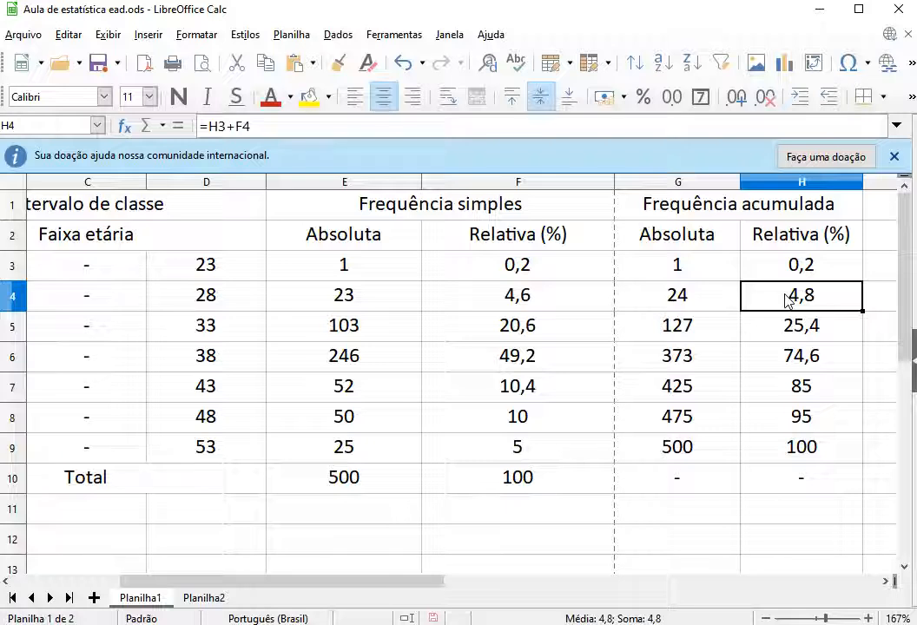
click(570, 338)
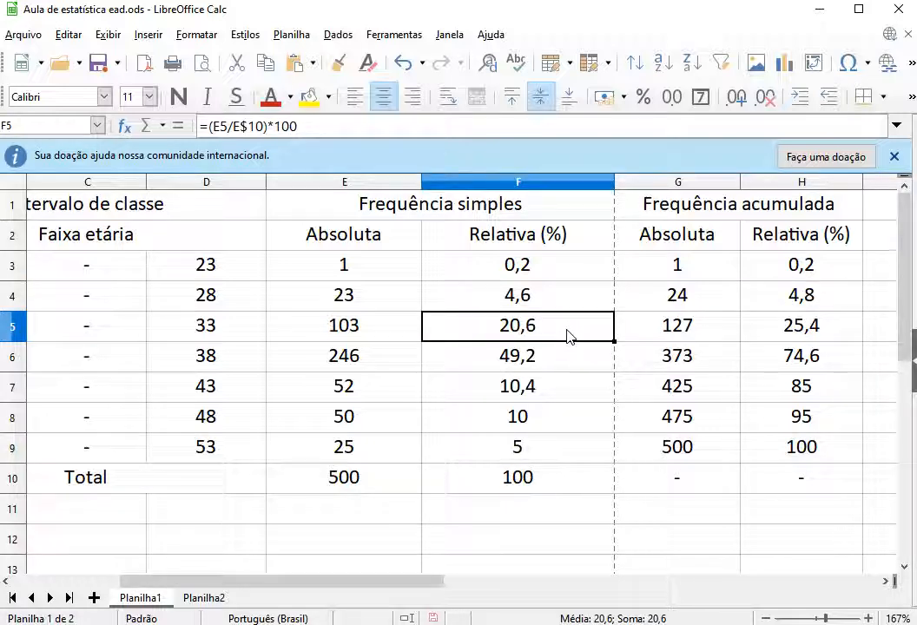
click(847, 331)
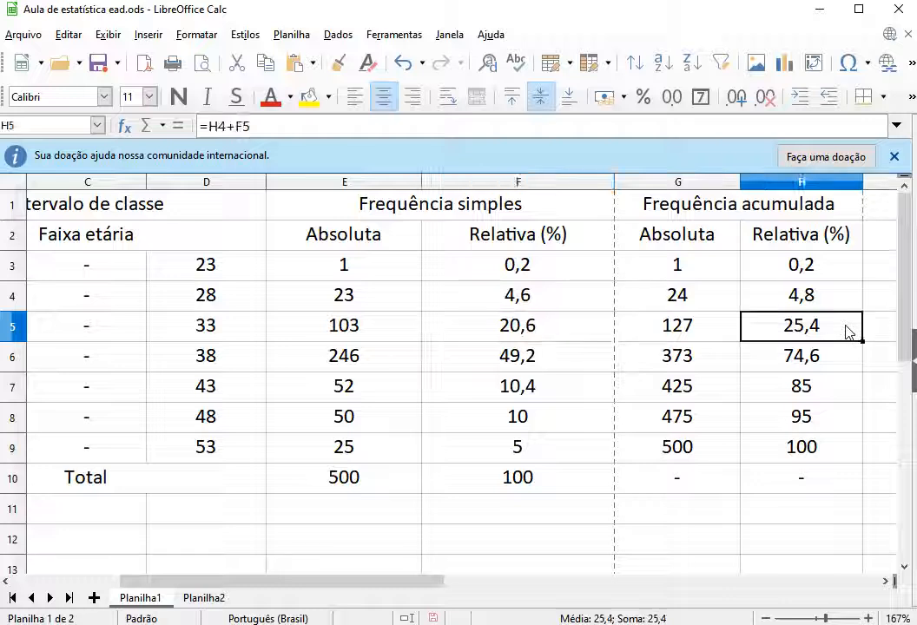
Step: Clear the cumulative relative frequencies in H5 through H9
click(832, 303)
drag(823, 332, 830, 447)
key(Delete)
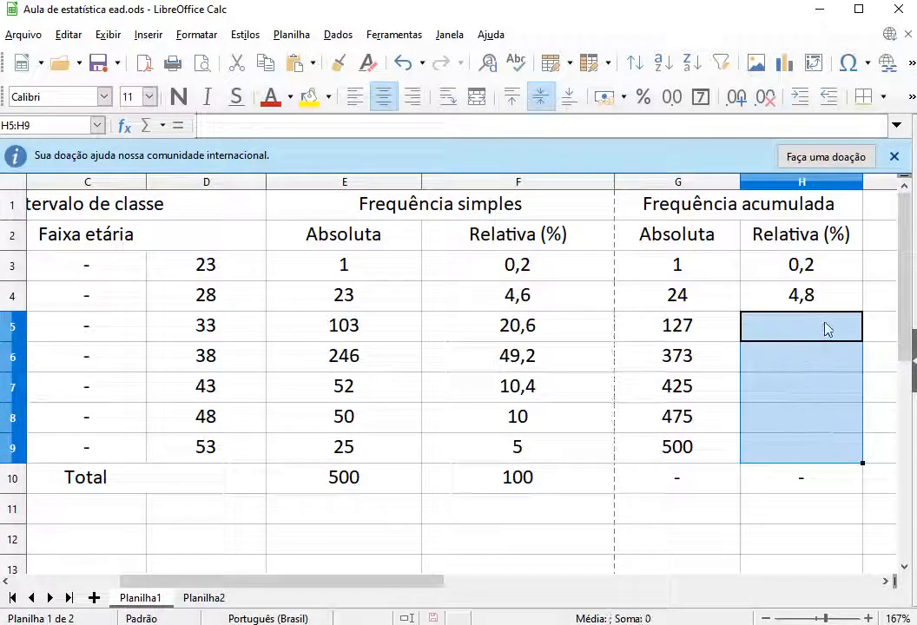
Step: Copy the cumulative relative frequency formula =H3+F4 from H4 down through H9
click(828, 300)
click(812, 274)
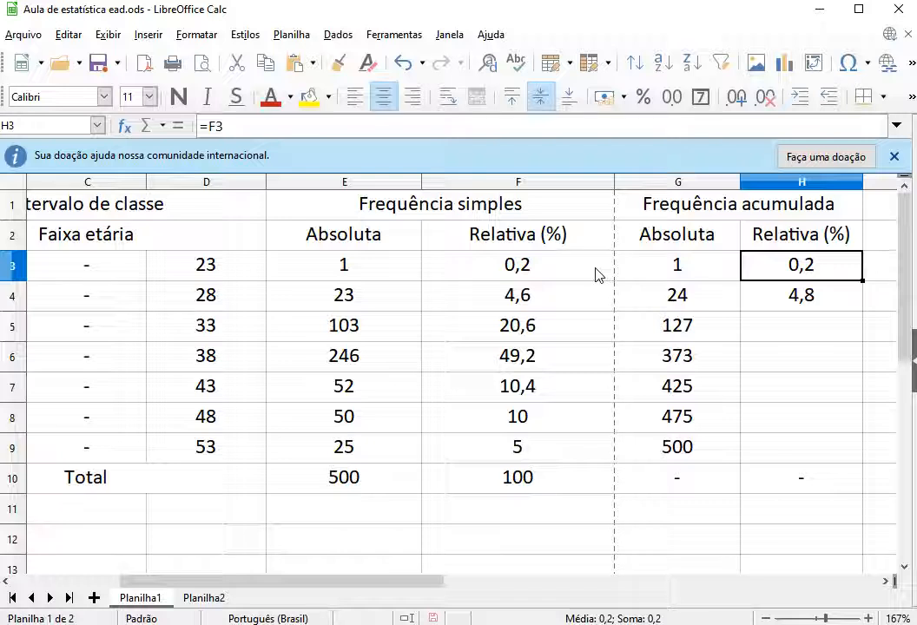
click(813, 297)
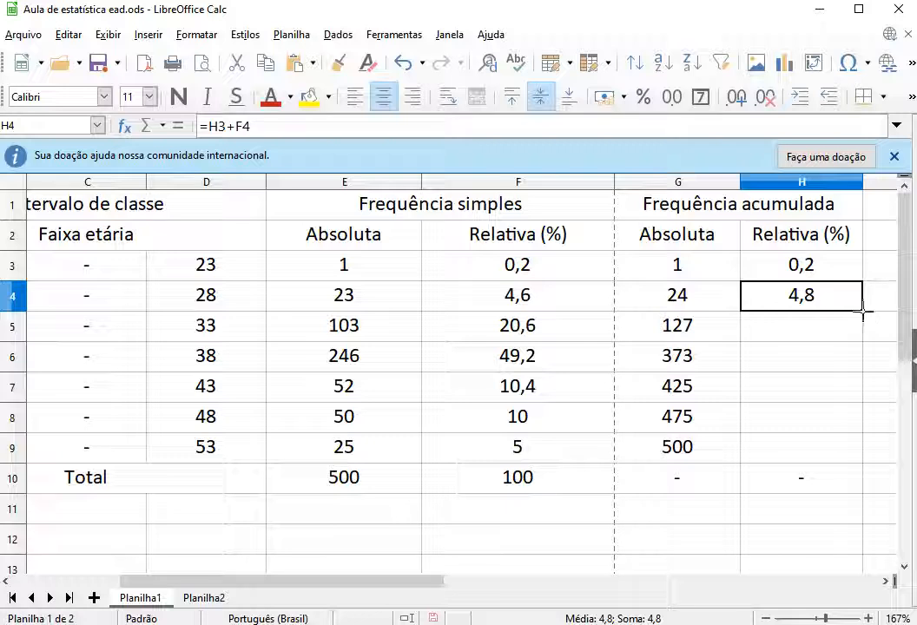
drag(864, 311, 866, 453)
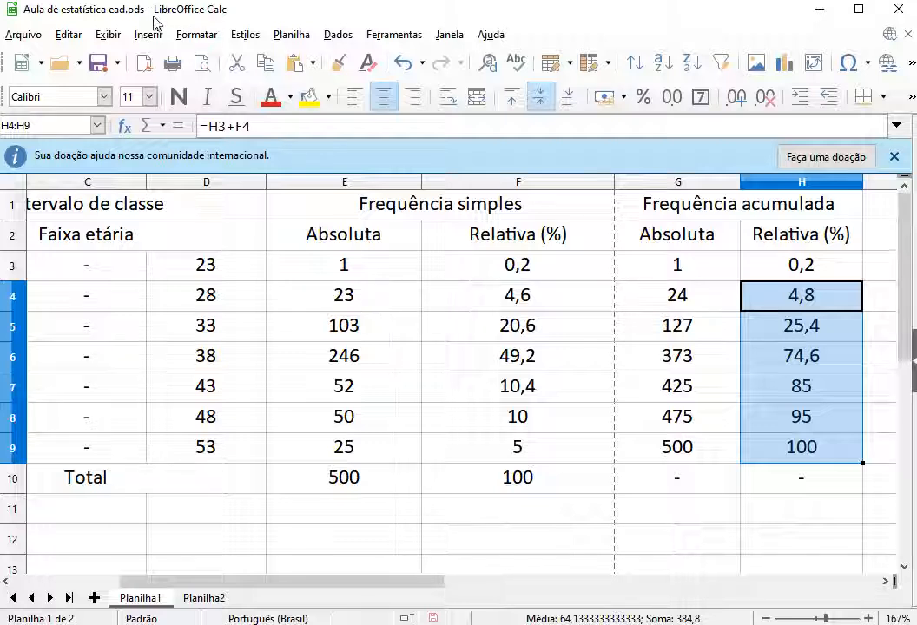
click(105, 35)
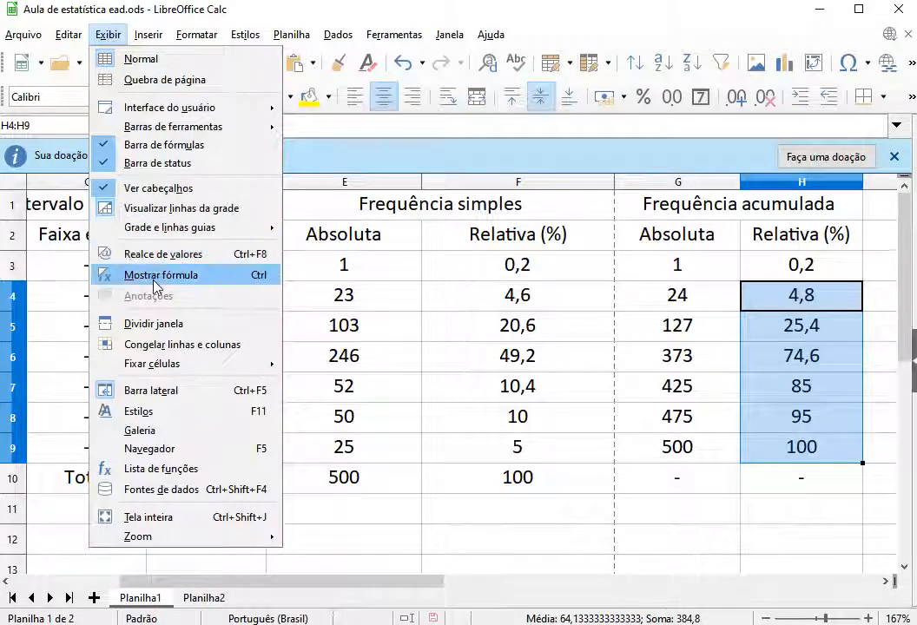
click(258, 12)
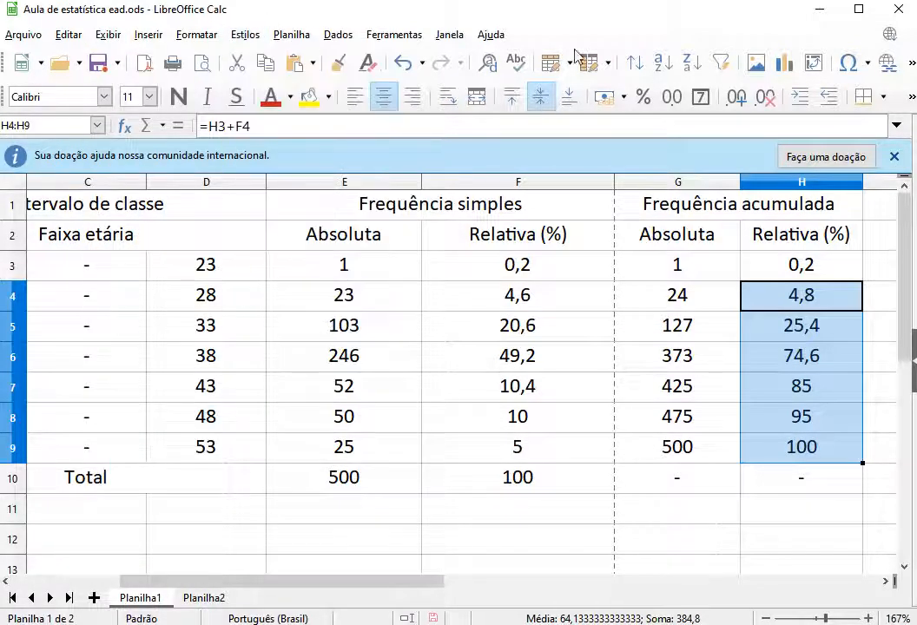